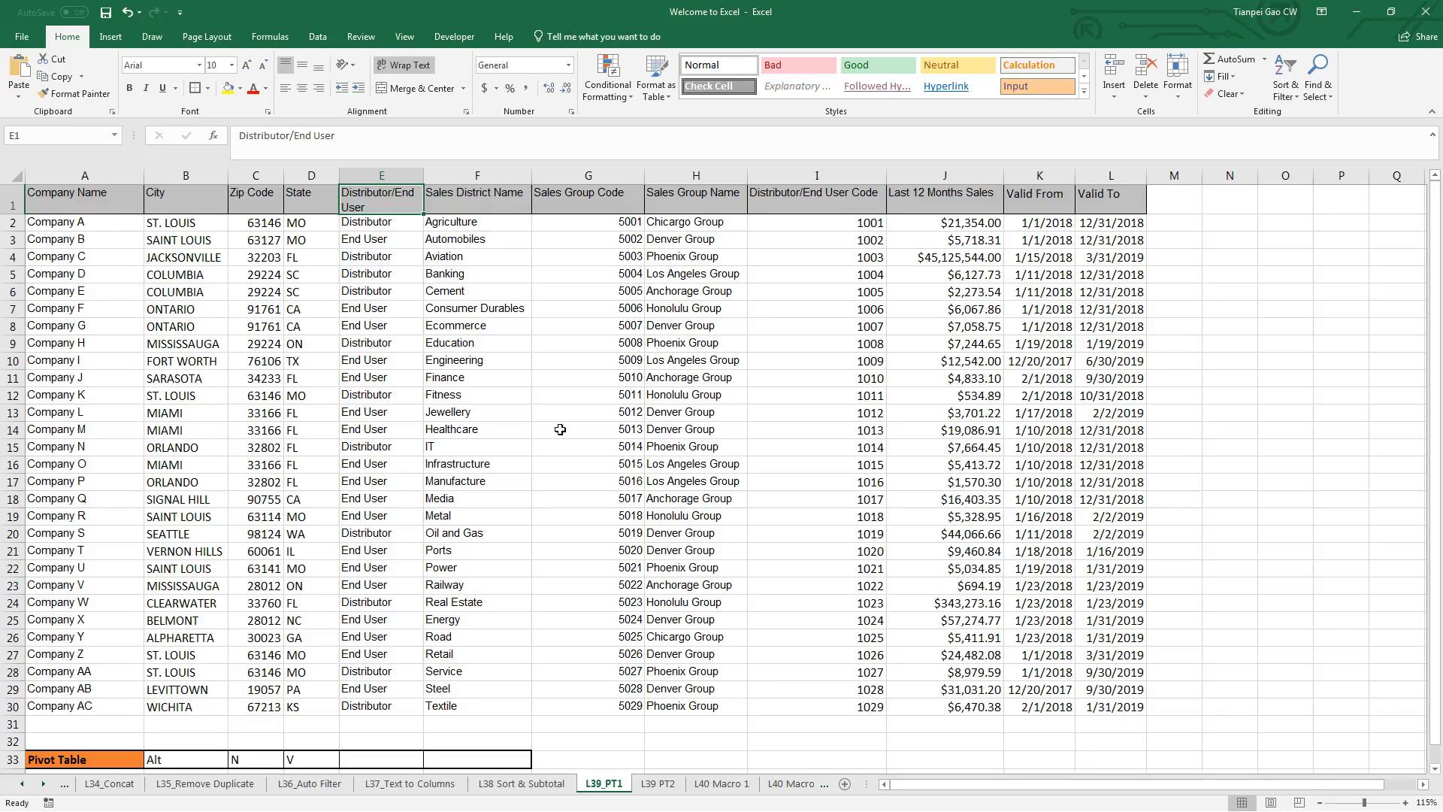
Select the whole company data table on the L39_PT1 sheet and start creating a PivotTable from it
key("Left")
key("Left")
key("Left")
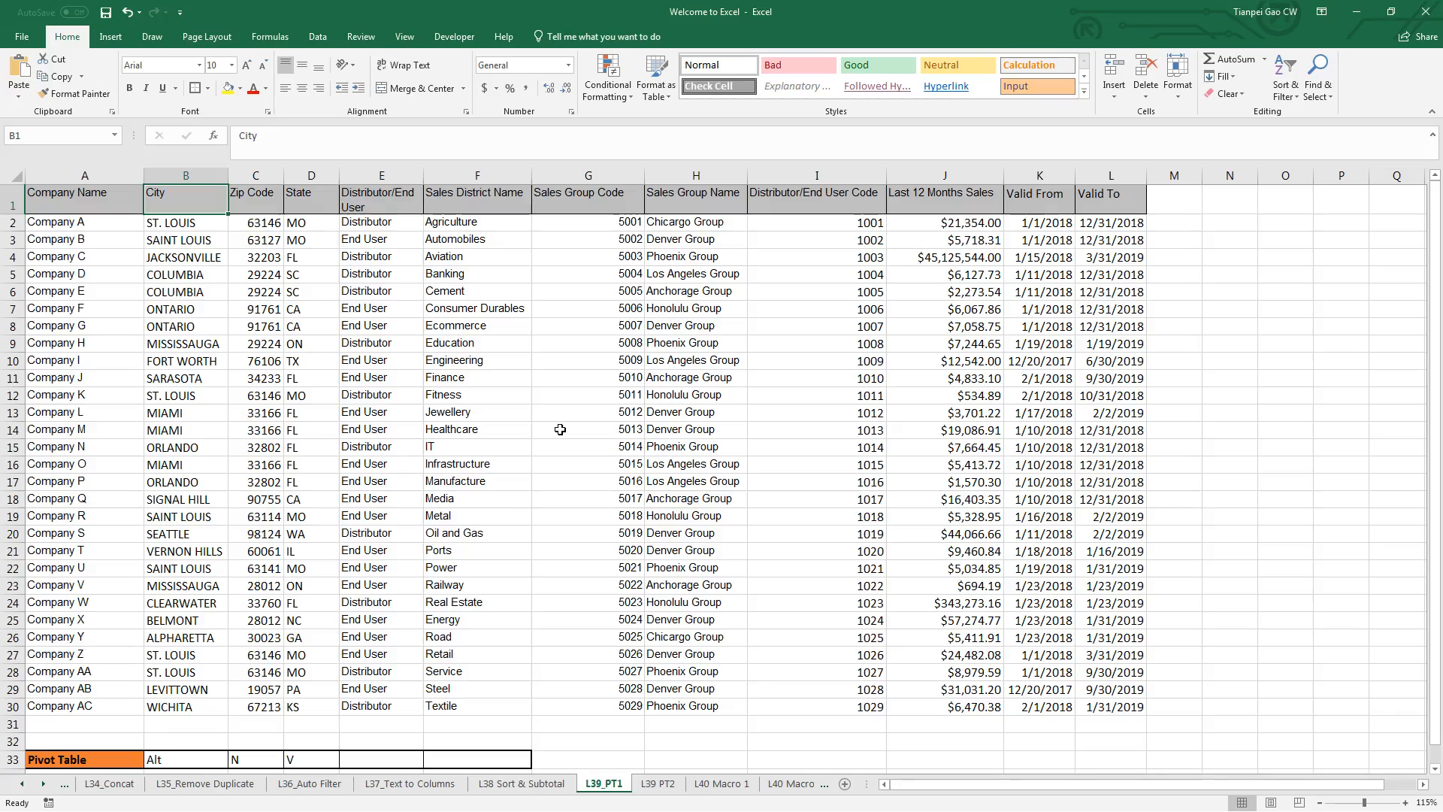
key("Right")
key("Right")
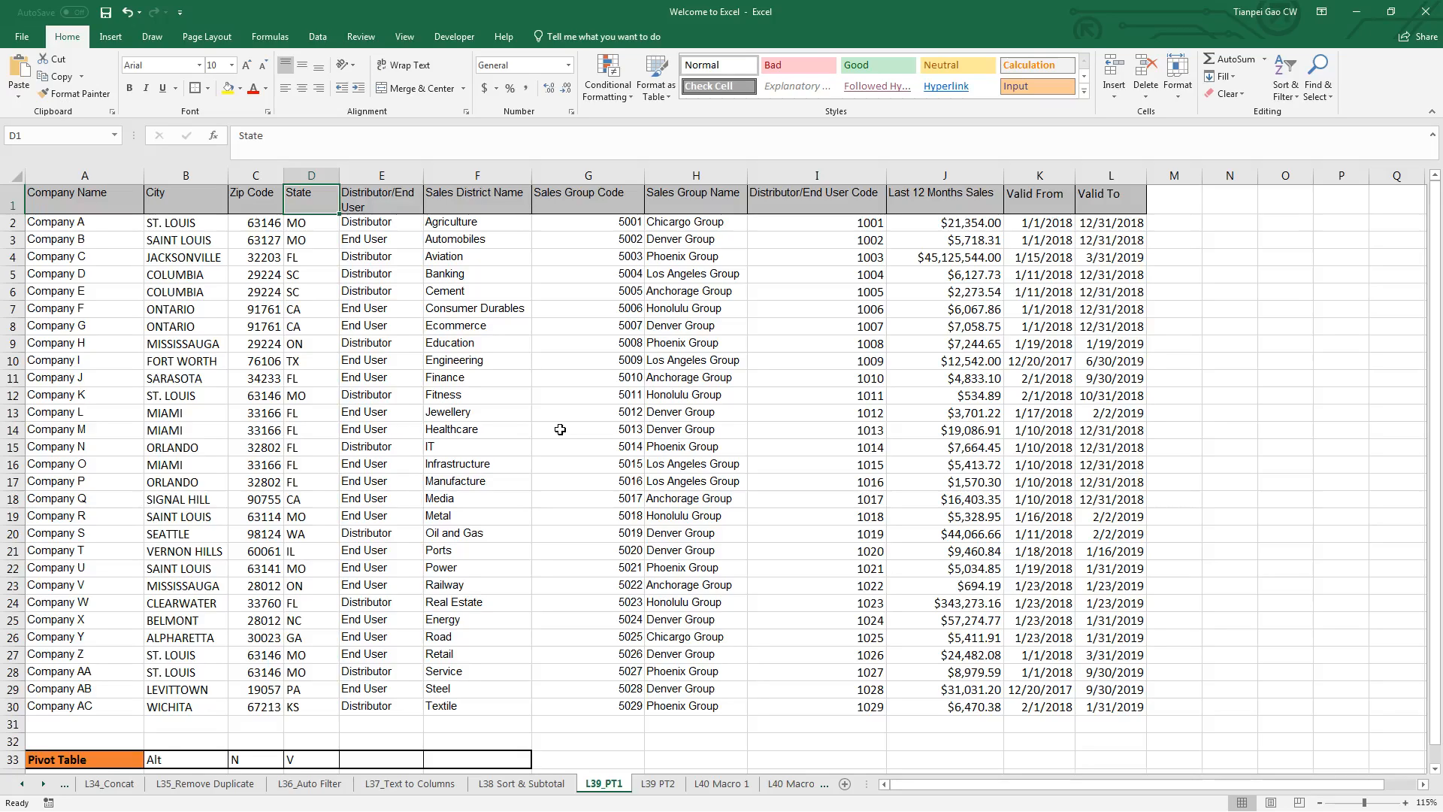
key("ctrl+a")
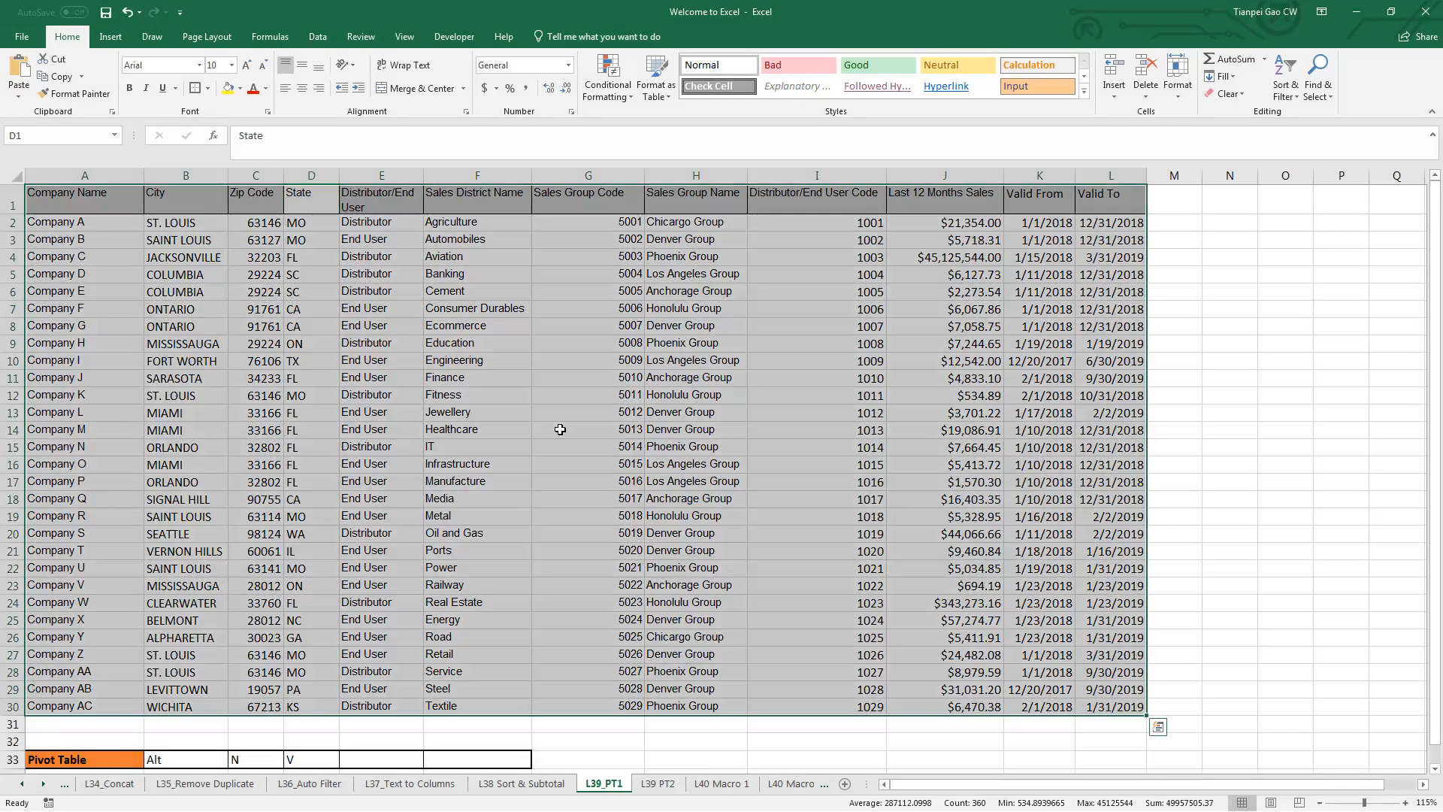
key("alt")
key("n")
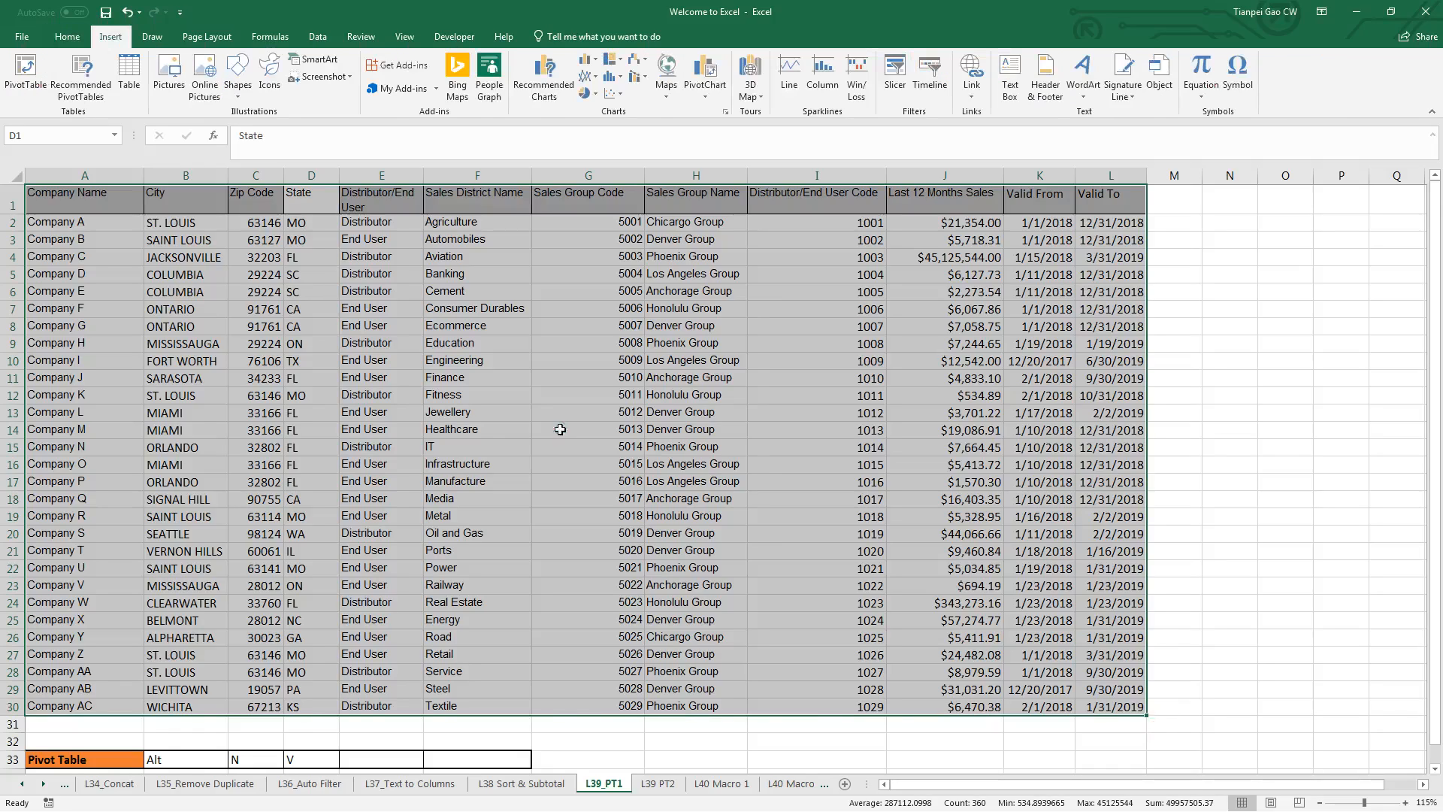
key("v")
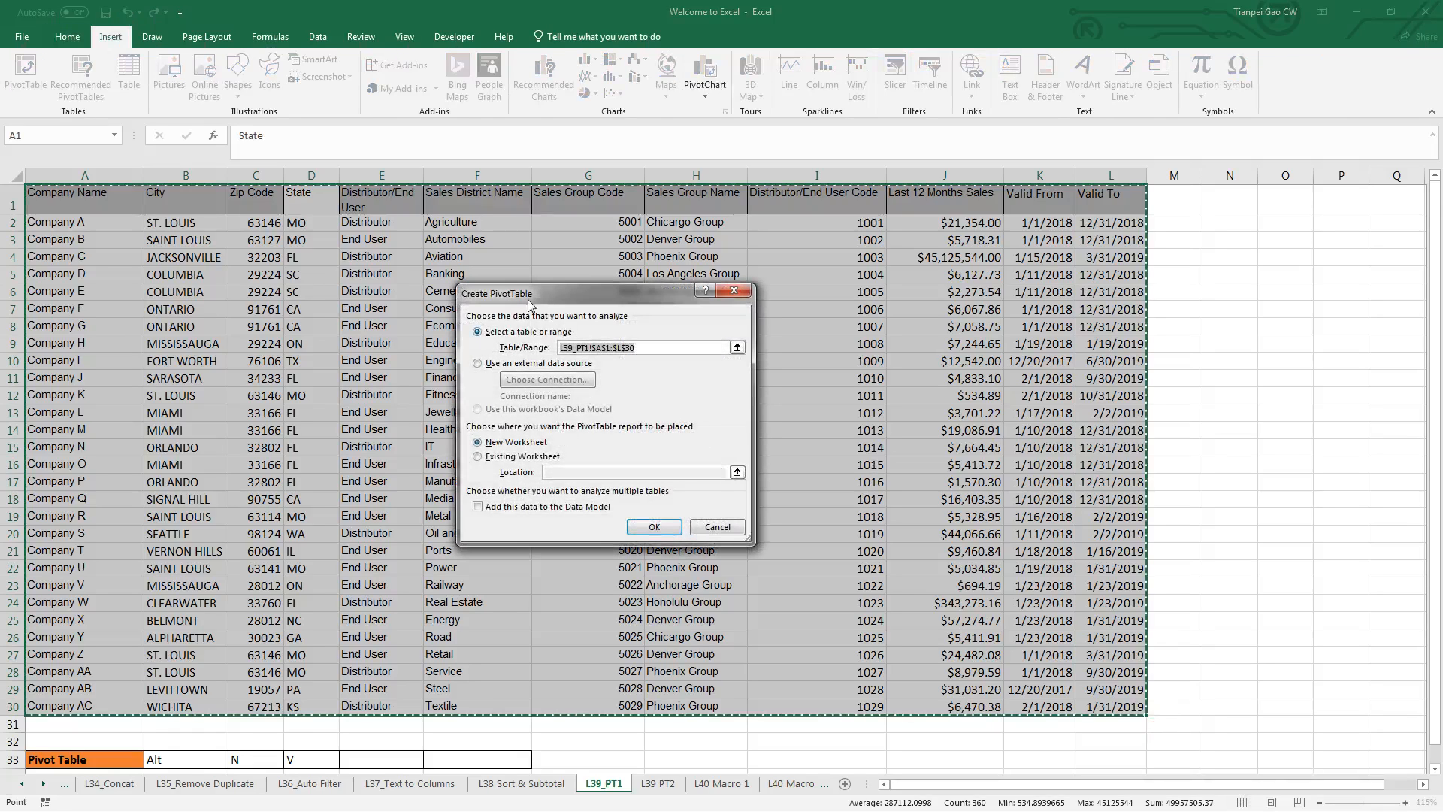
Create the PivotTable from range L39_PT1!$A$1:$L$30, placing it in the existing worksheet L39 PT2 at cell A4
left_click_drag(527, 301, 482, 302)
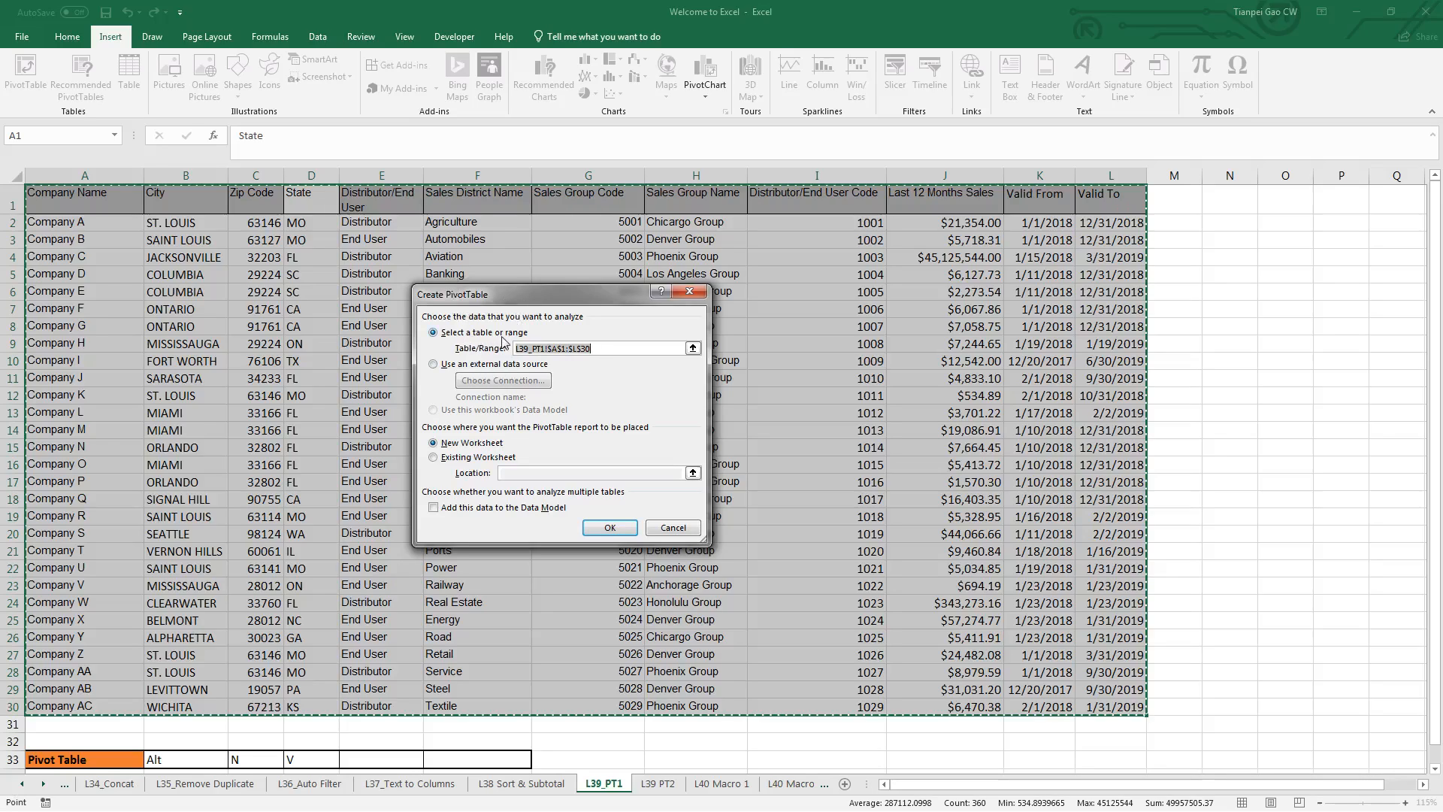
left_click(578, 350)
left_click(592, 348)
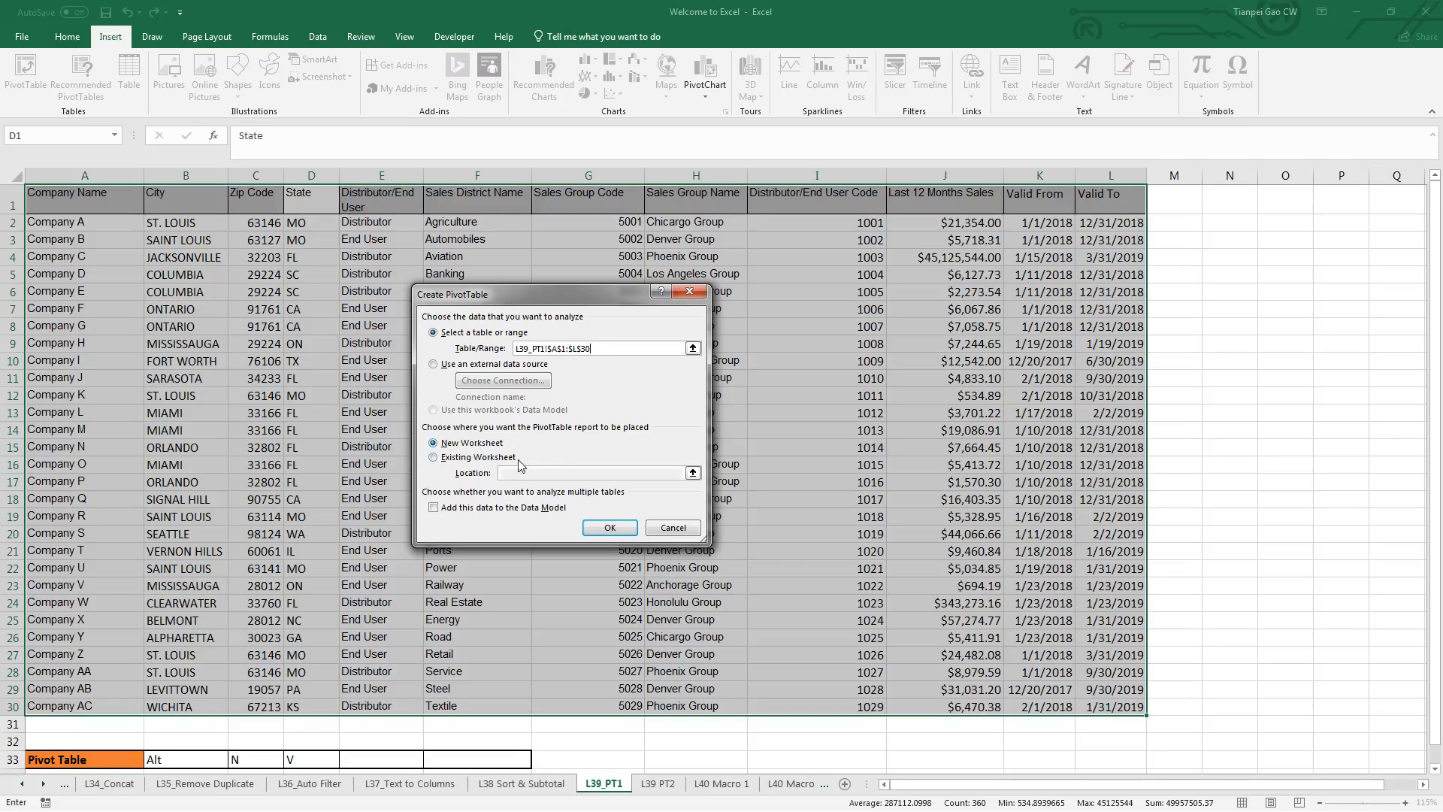
left_click(482, 457)
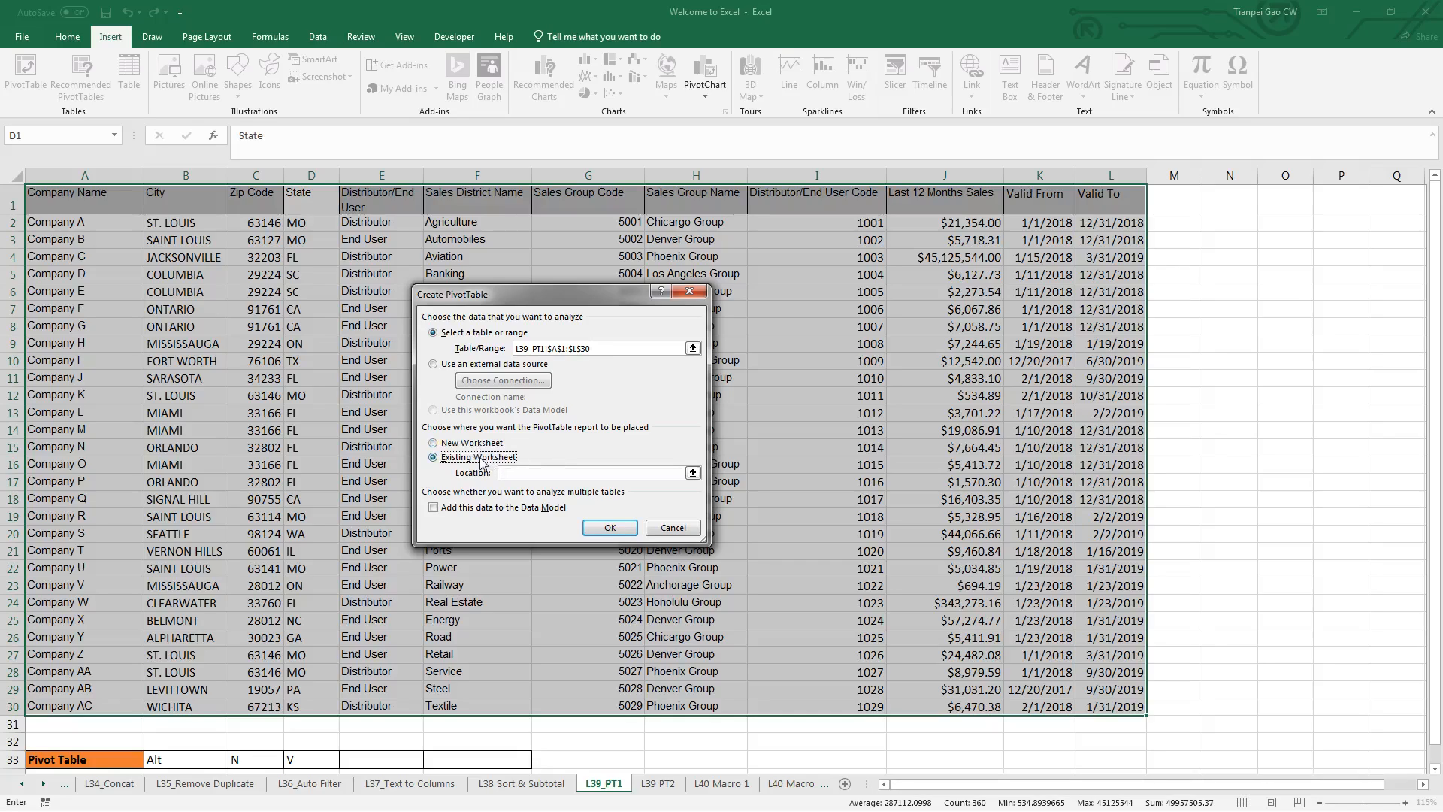
left_click(539, 472)
left_click(658, 783)
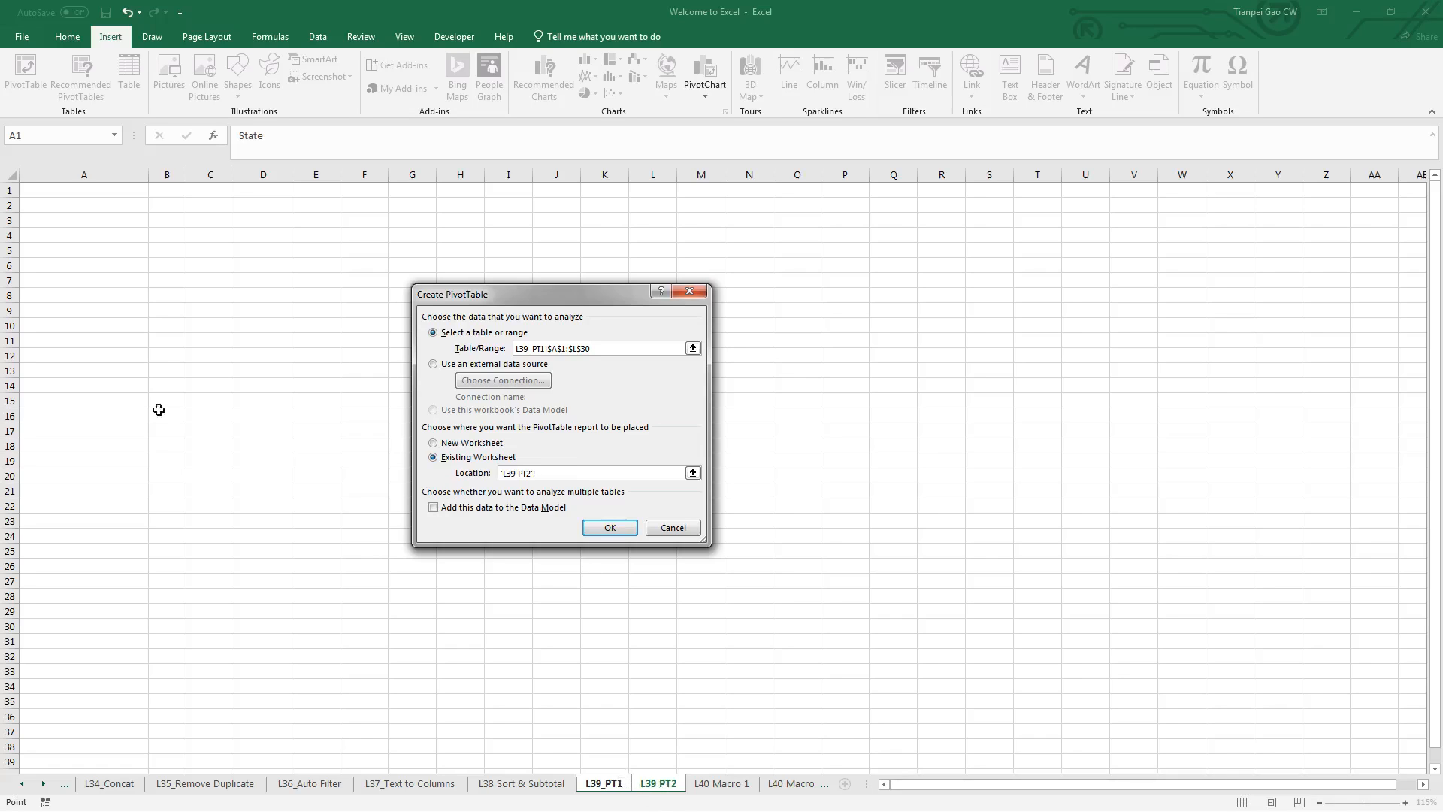
left_click(75, 236)
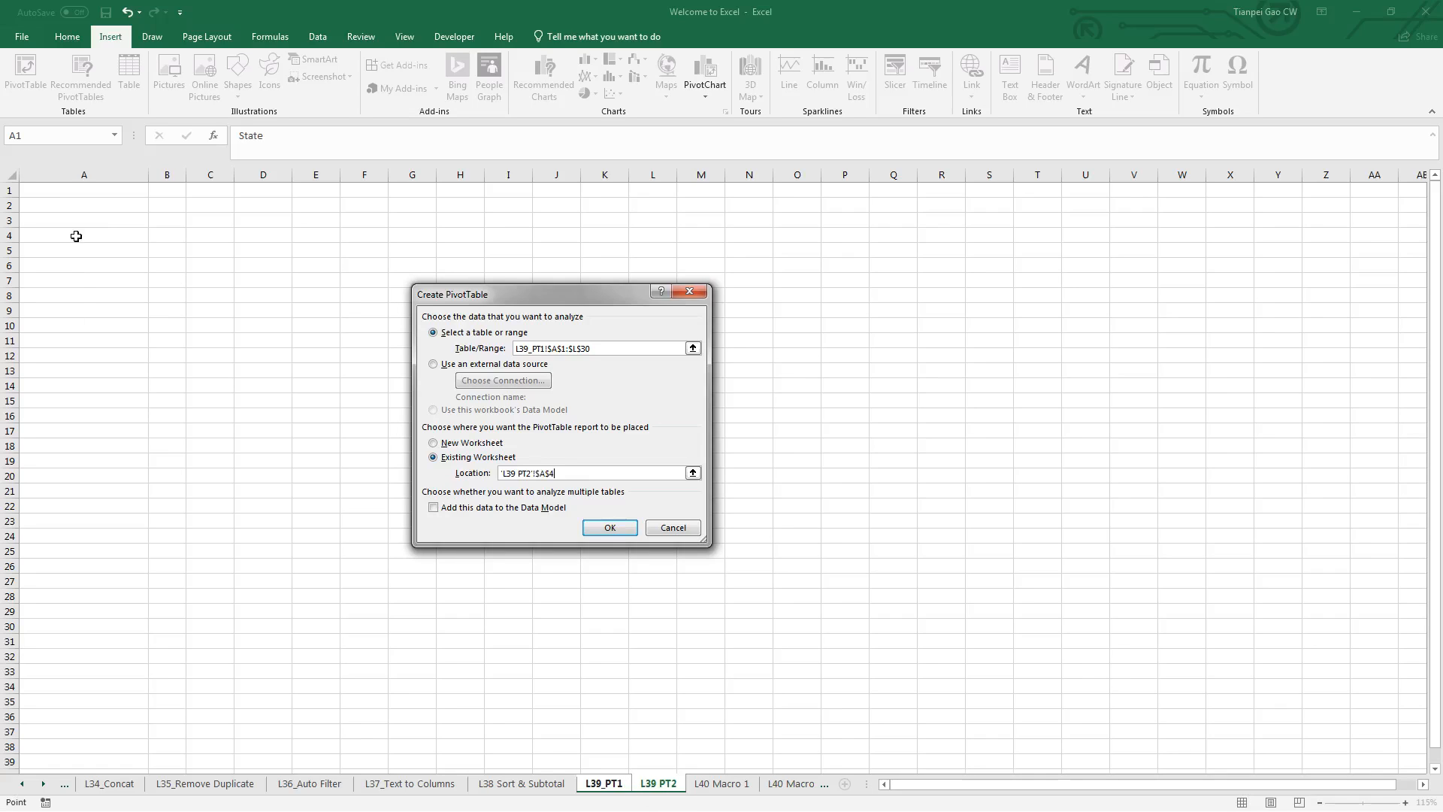
left_click(610, 527)
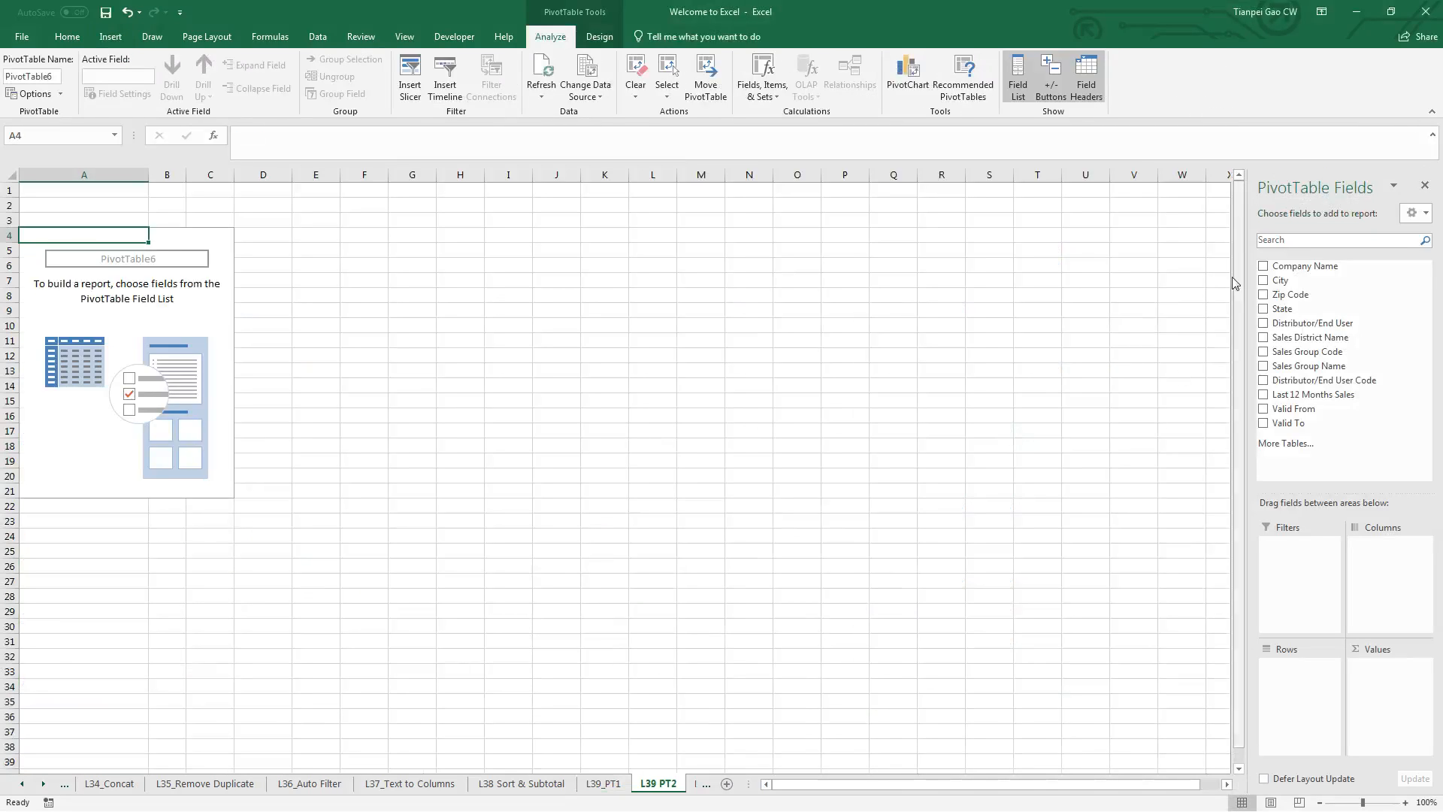
Add Distributor/End User as the PivotTable's filter field and Company Name, City, State and Zip Code as its row fields
left_click(1294, 239)
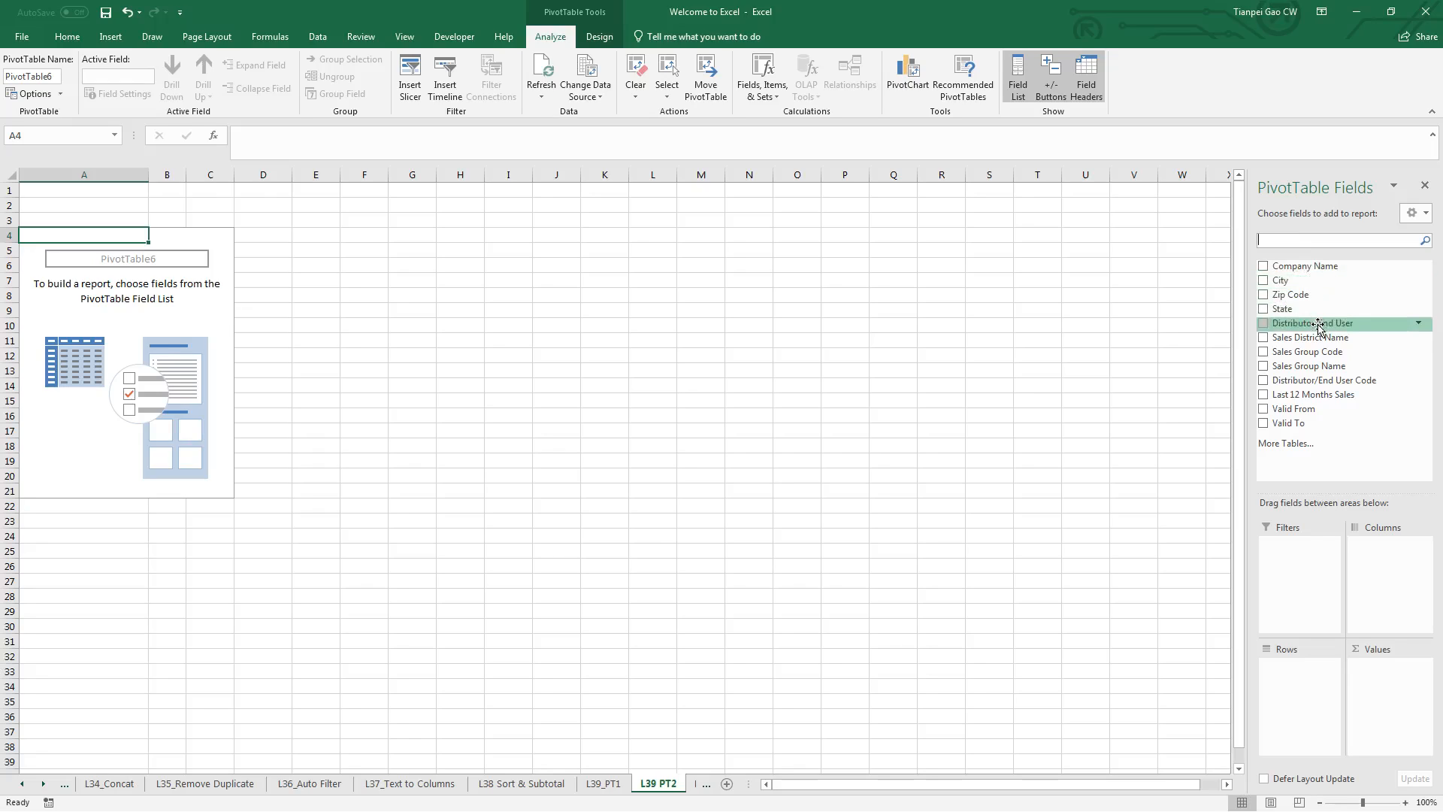
left_click_drag(1326, 328, 1330, 579)
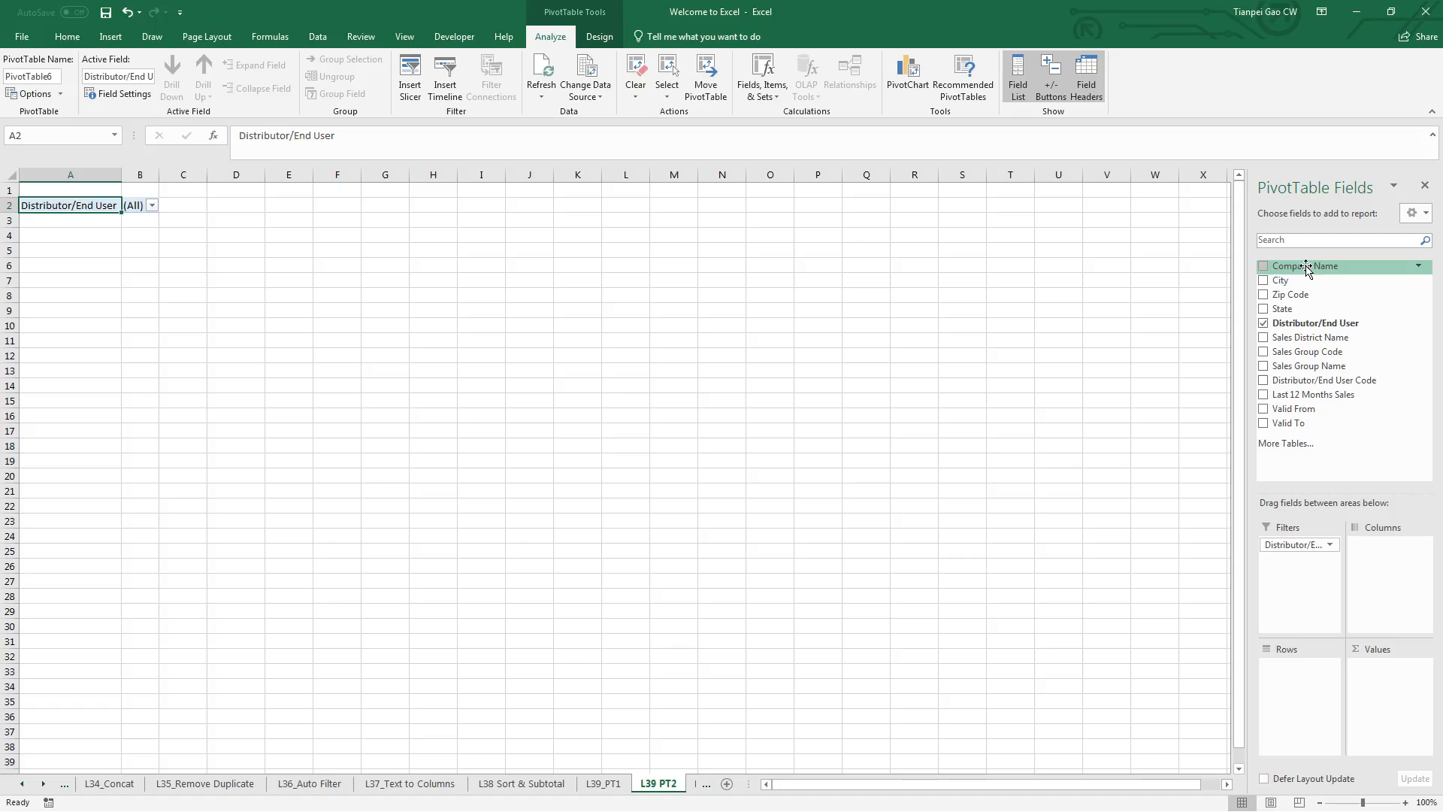
left_click_drag(1305, 268, 1308, 680)
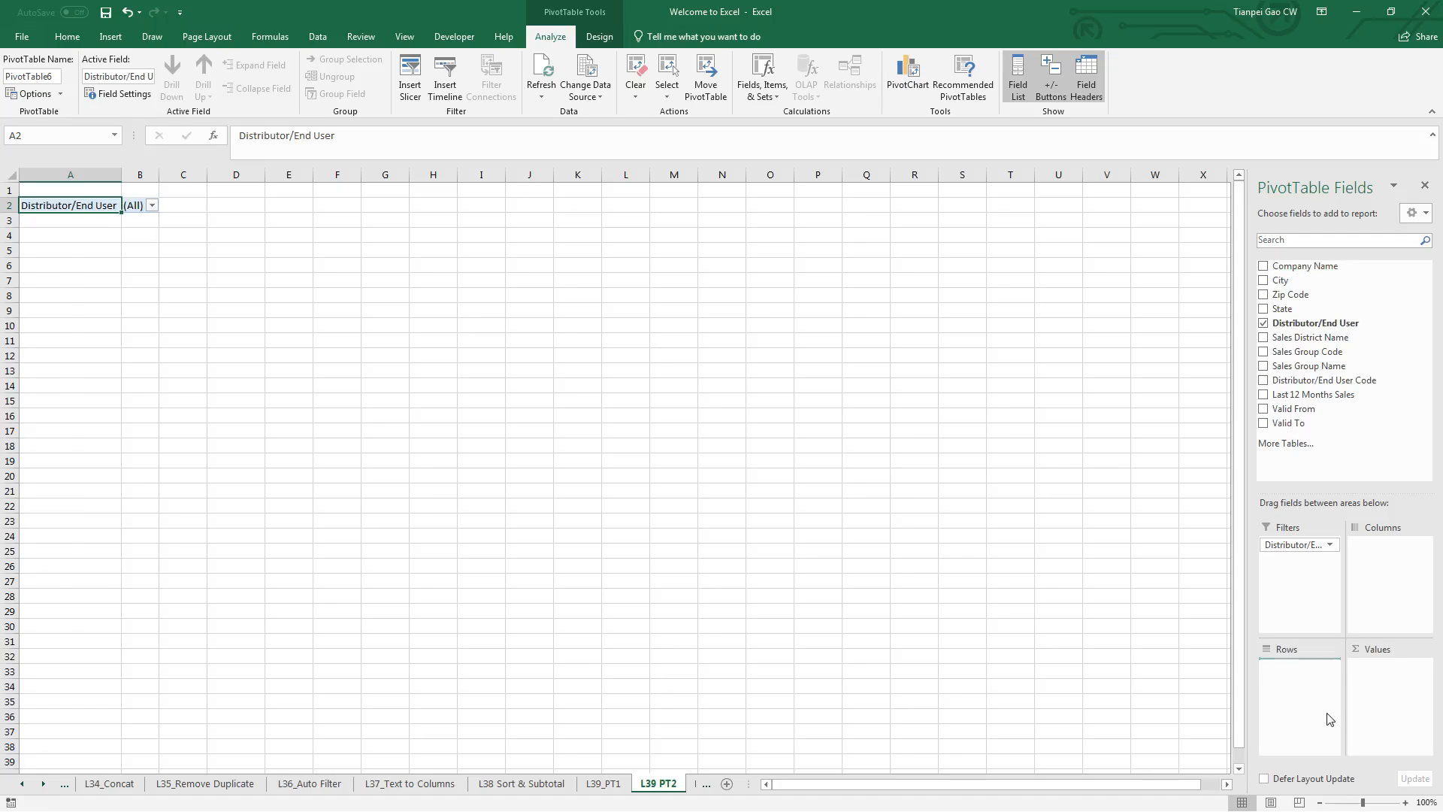
left_click(1264, 280)
left_click(1263, 295)
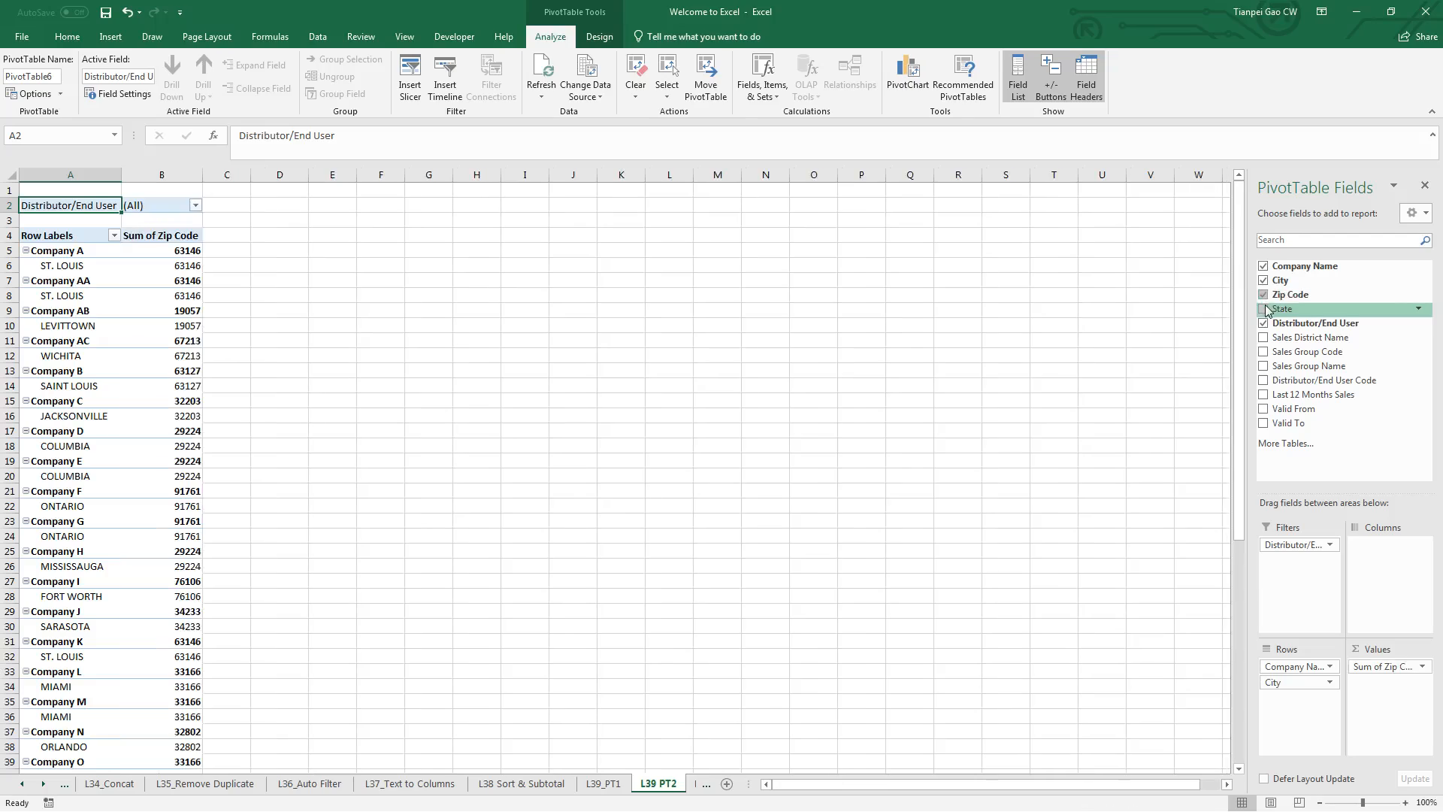
left_click(1264, 309)
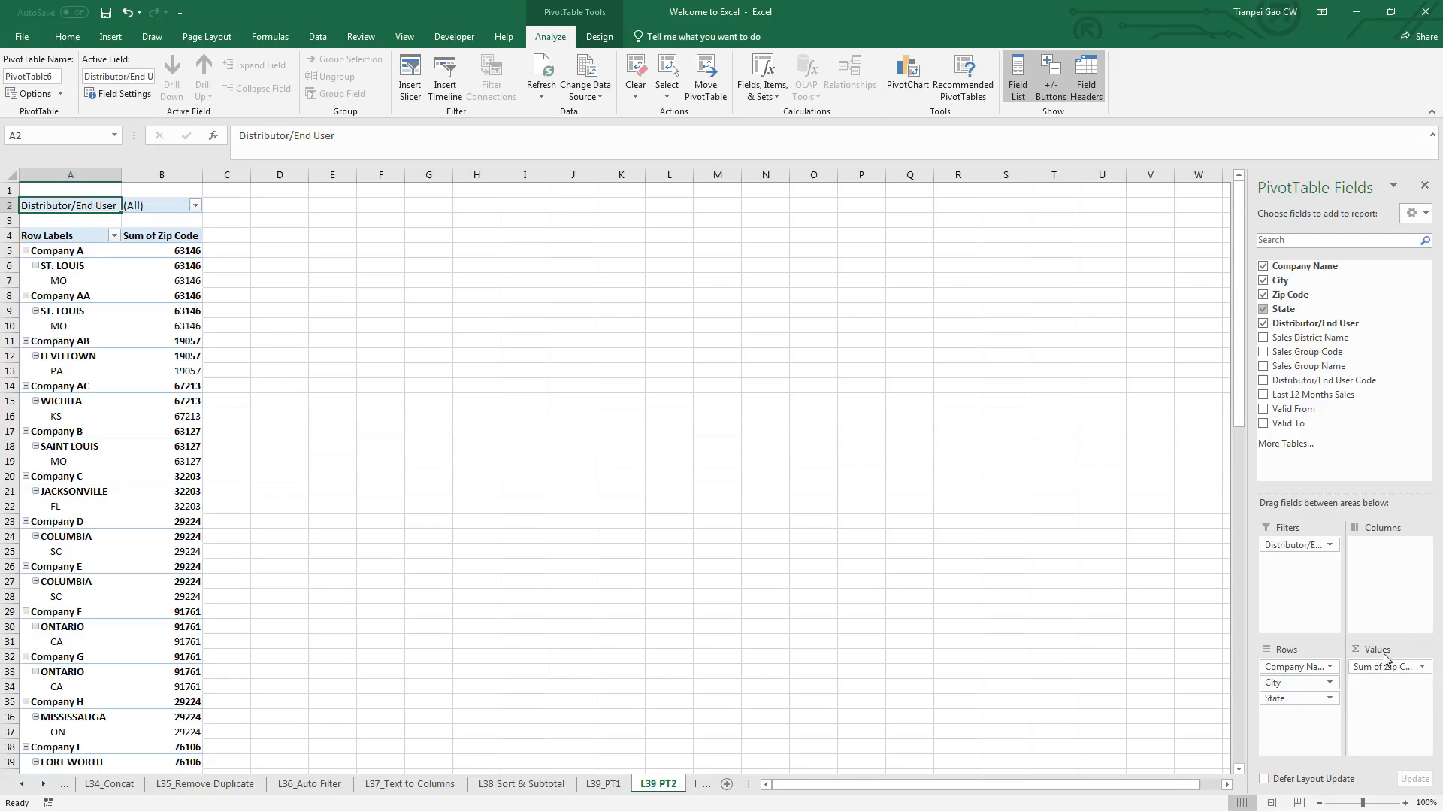
left_click_drag(1391, 669, 1320, 716)
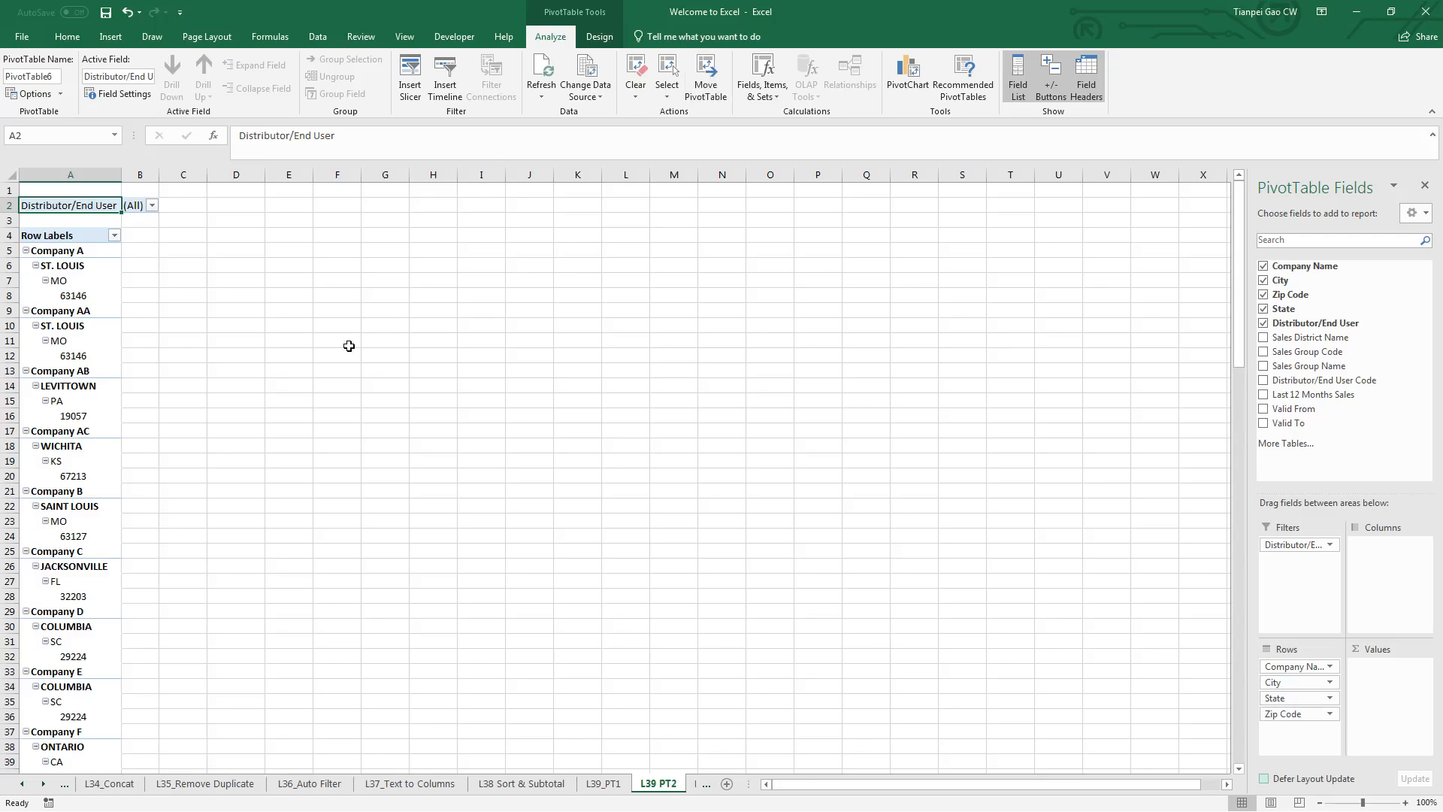
Show the PivotTable in tabular form and autofit the City column to its contents
left_click(599, 37)
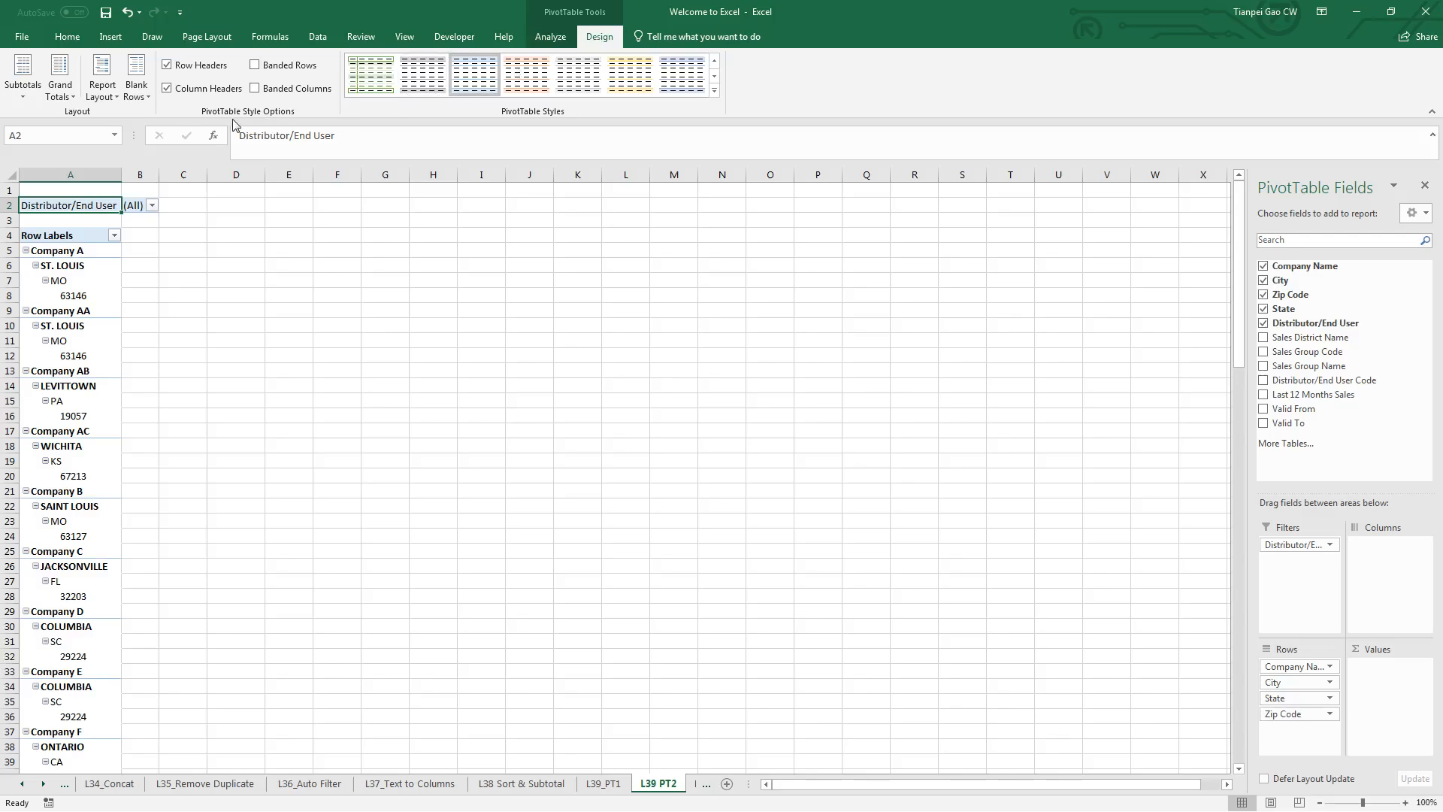
left_click(102, 98)
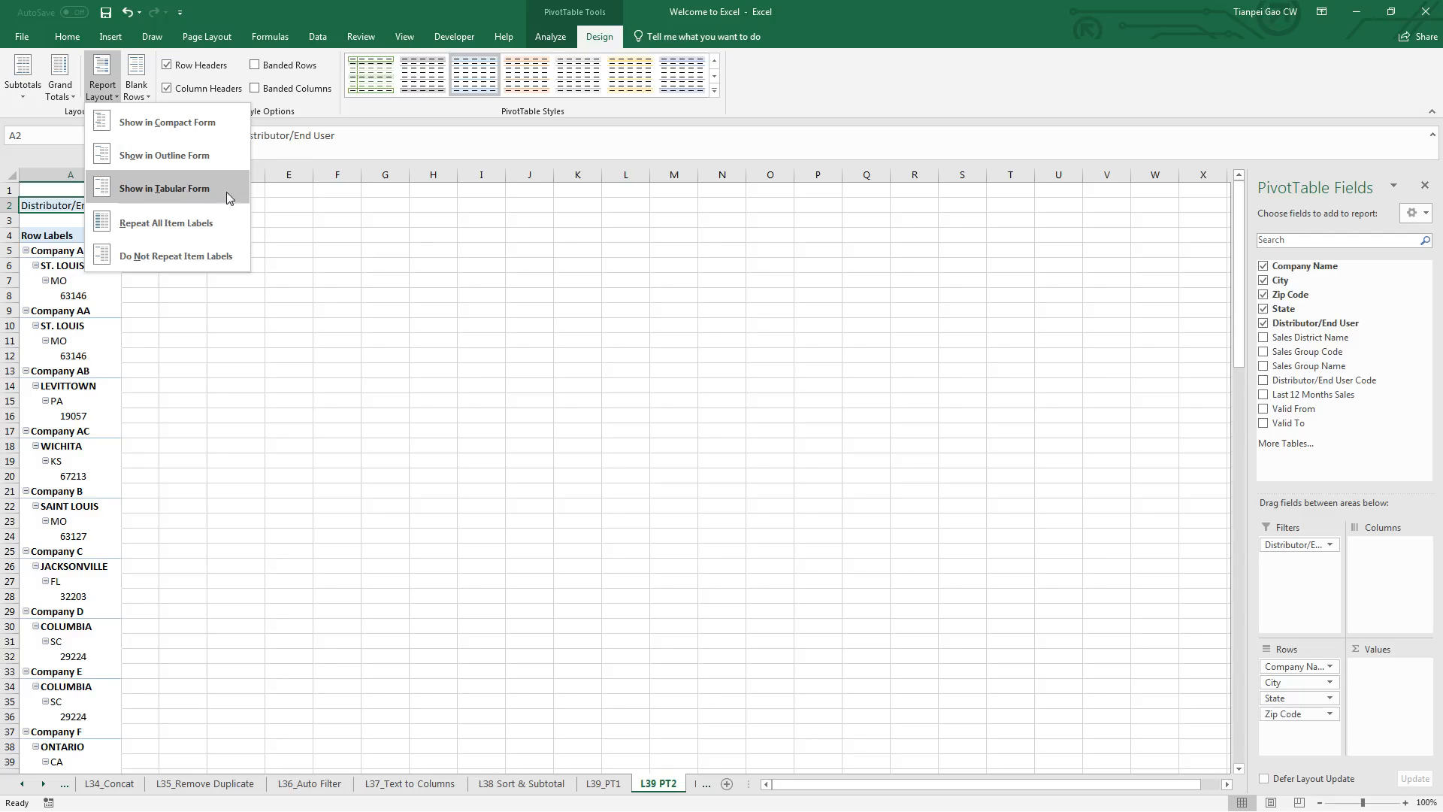
left_click(204, 195)
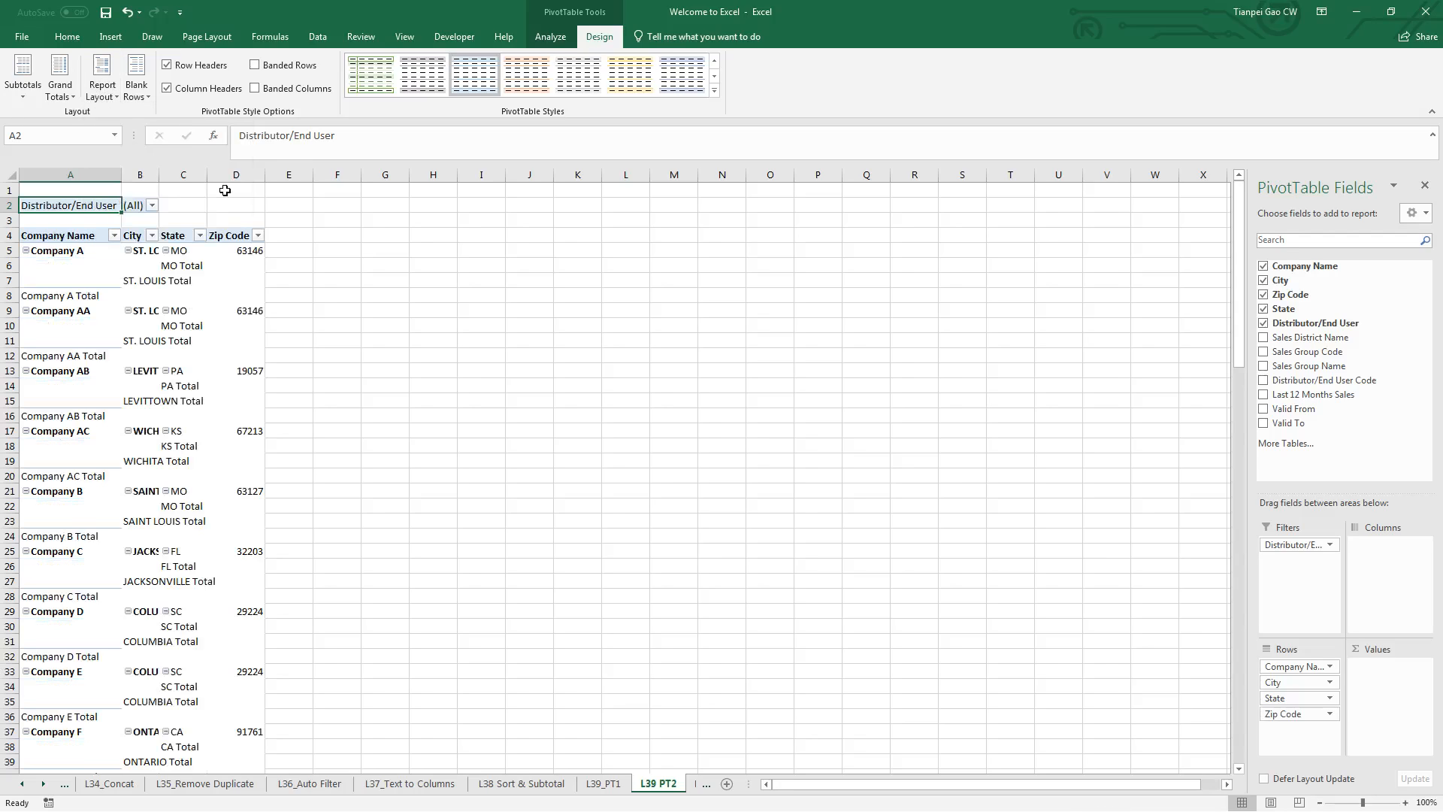
double_click(158, 174)
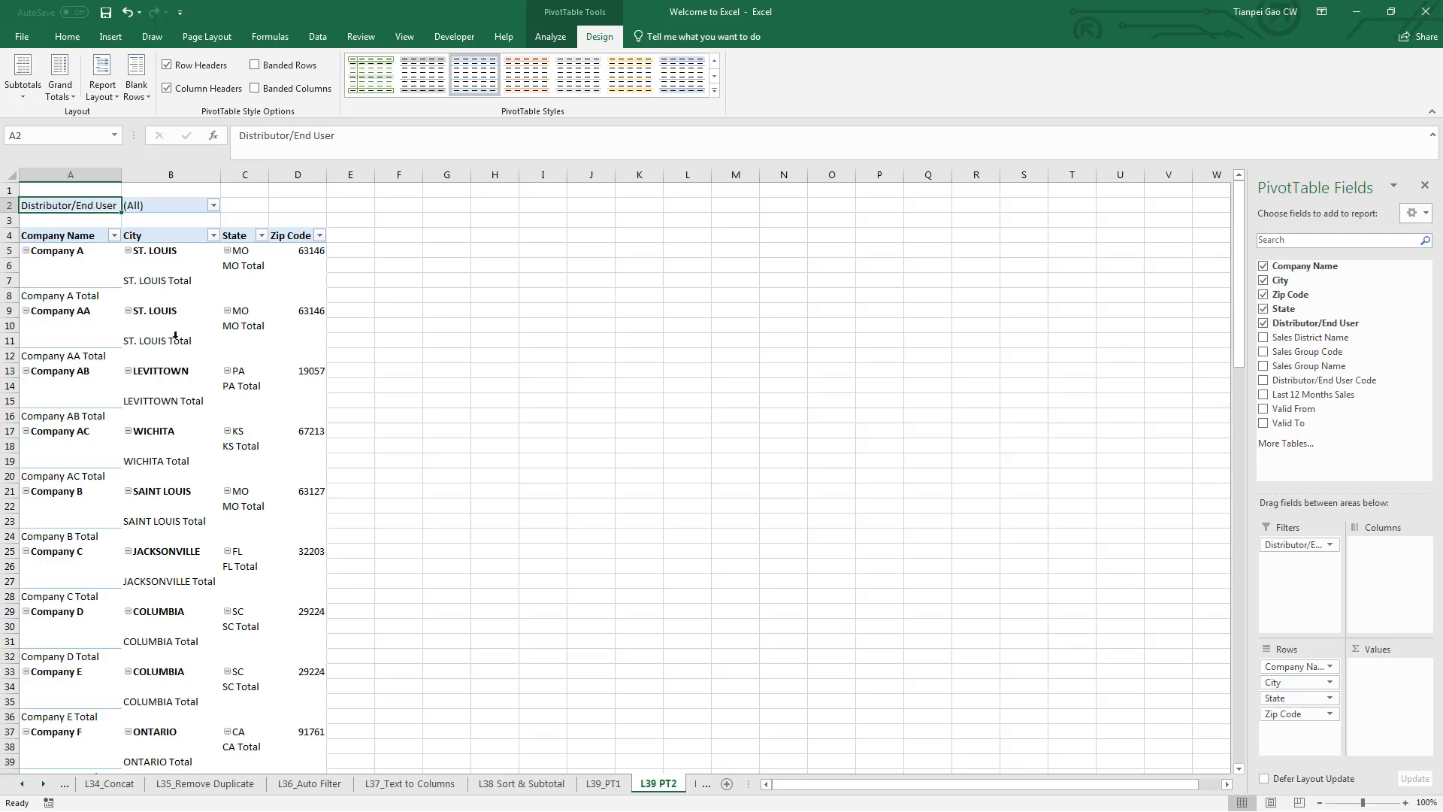
Hide all subtotals in the PivotTable and set its report layout to repeat all item labels
left_click(24, 88)
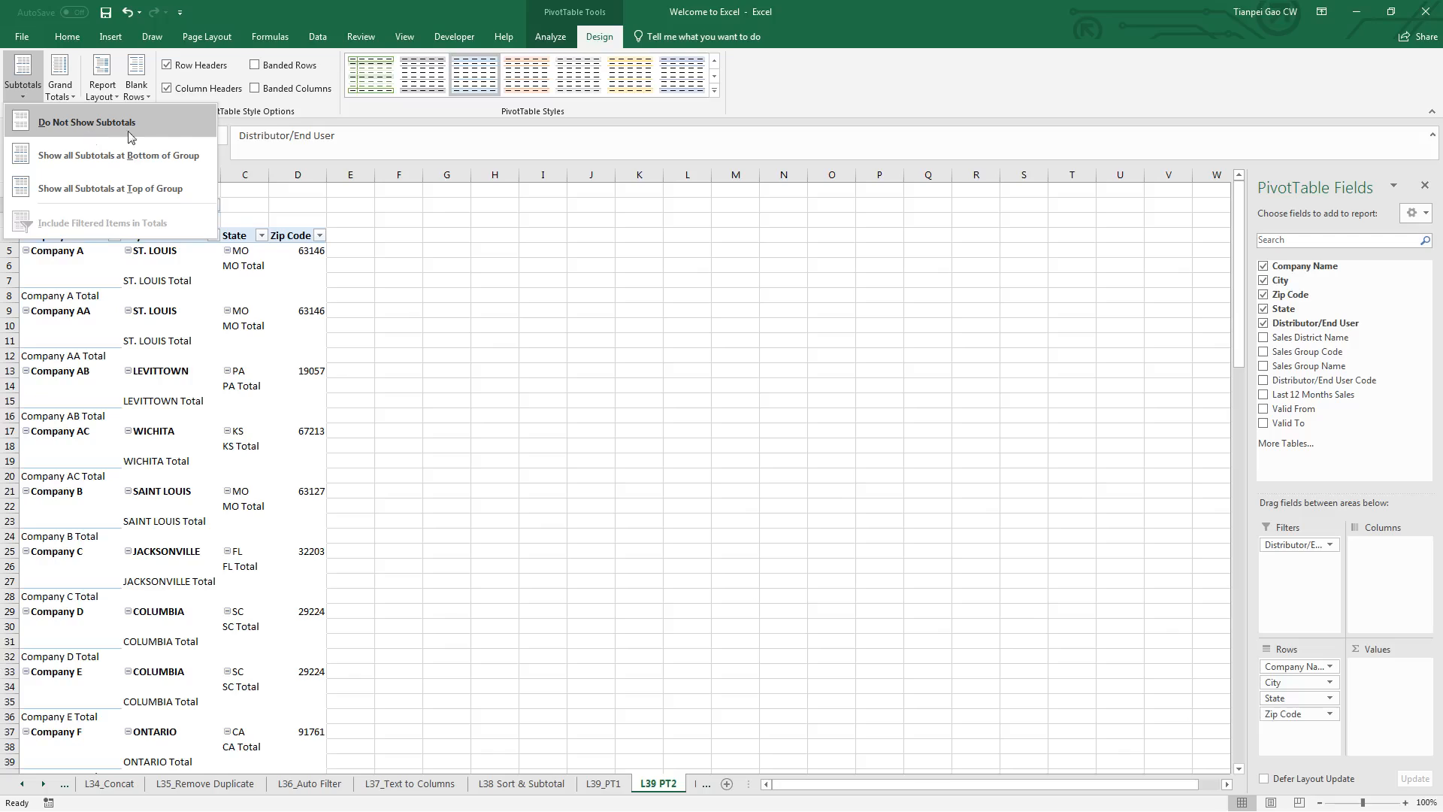
left_click(174, 123)
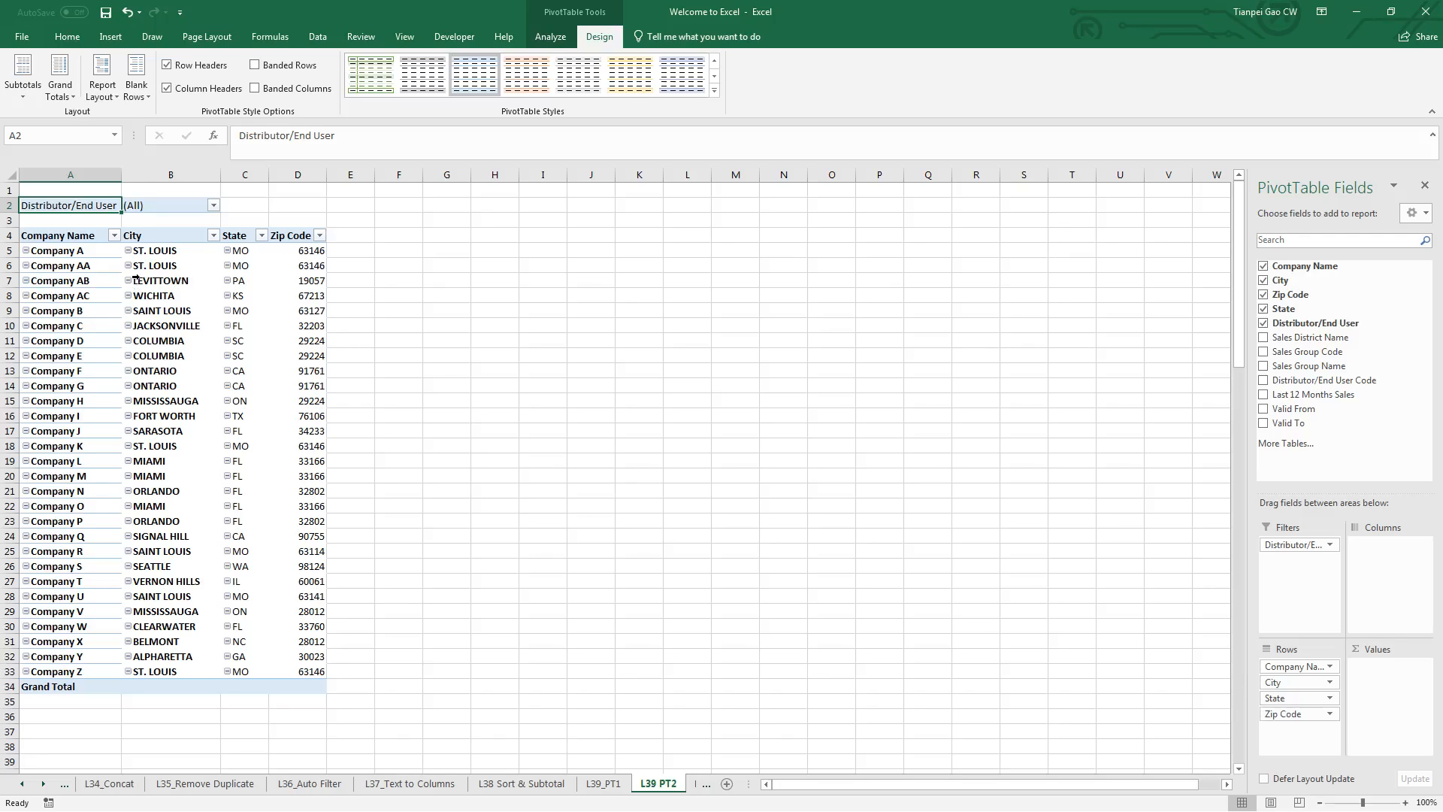
left_click(103, 84)
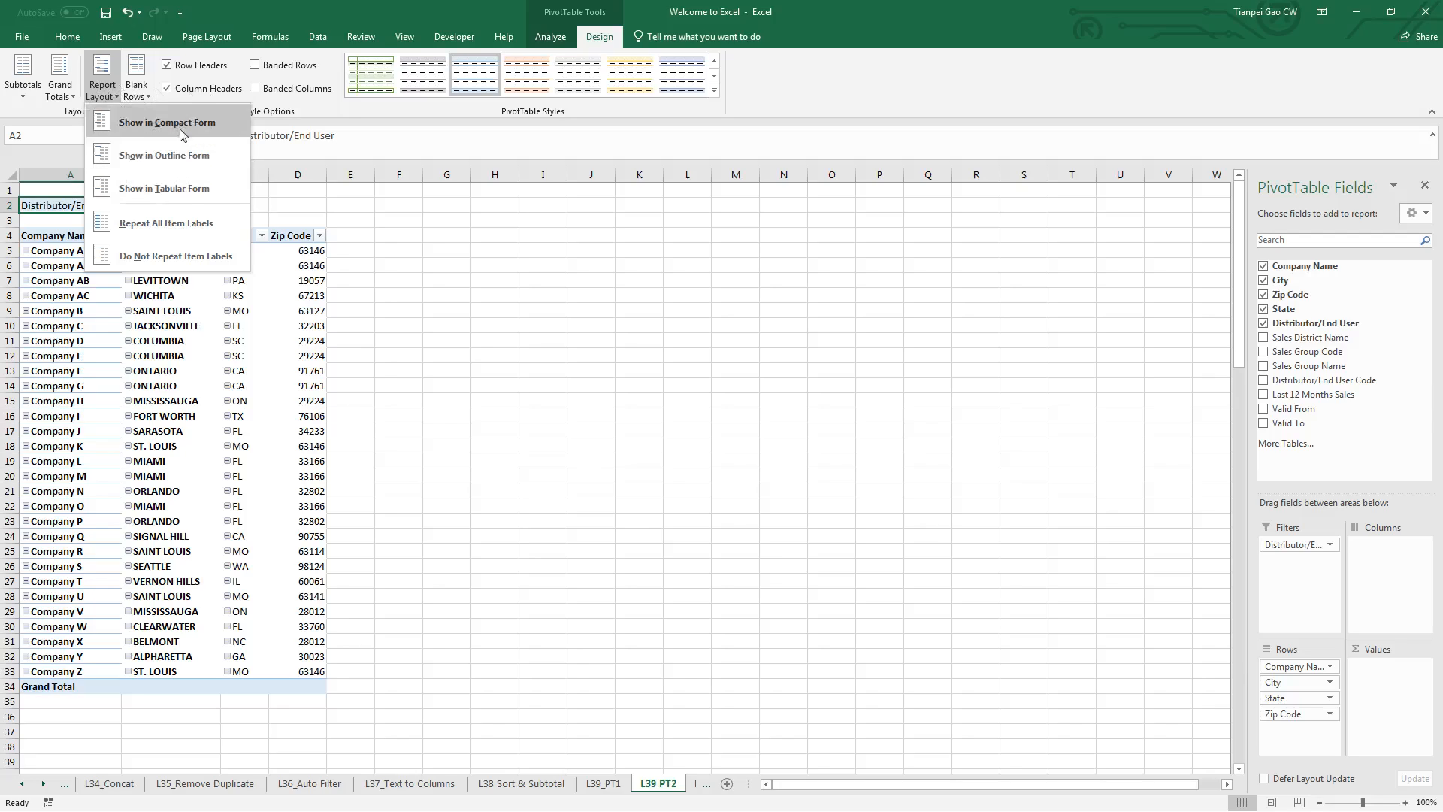
left_click(201, 221)
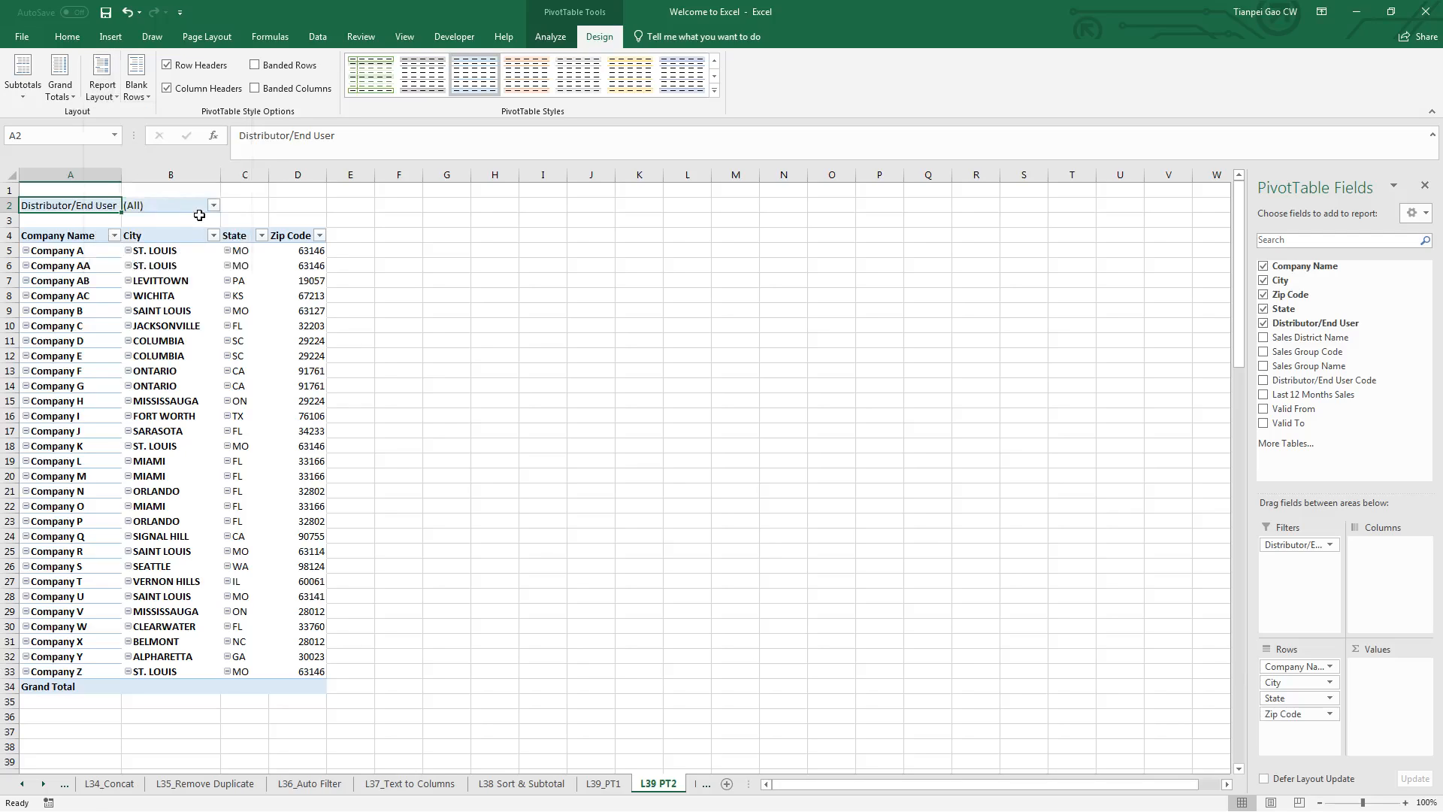
left_click(200, 219)
left_click(427, 253)
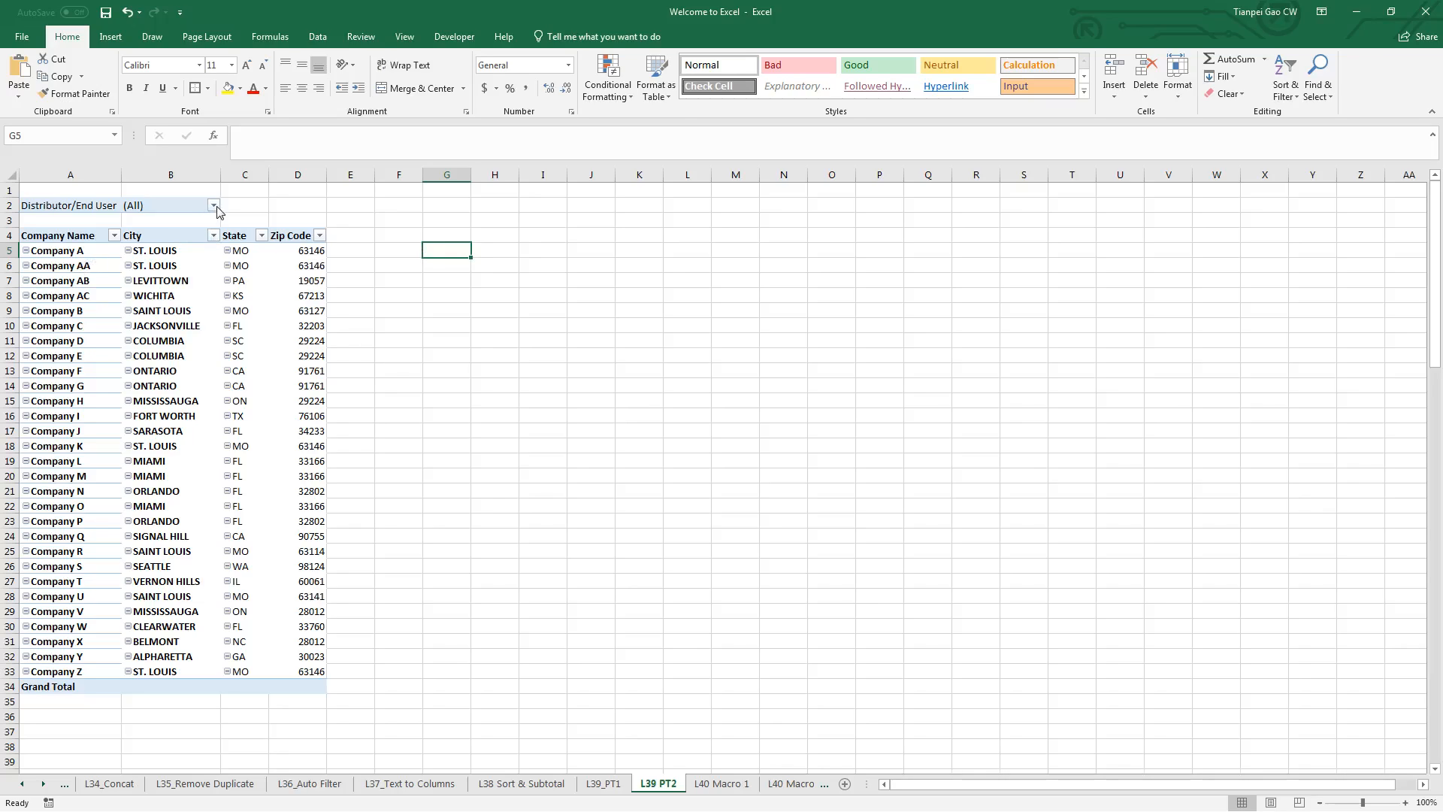
Allow multiple items in the Distributor/End User filter and exclude Distributor so only End User companies are shown
left_click(214, 205)
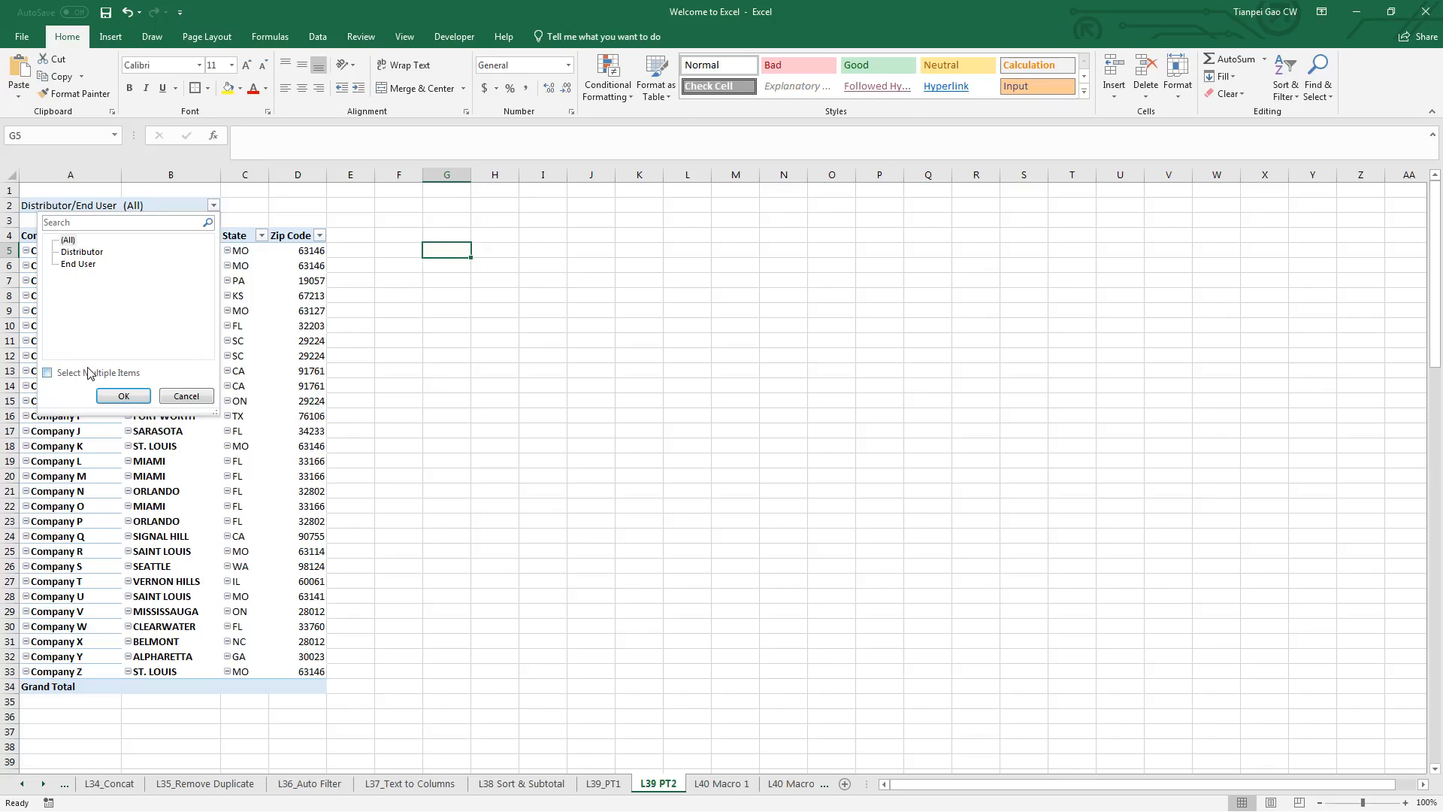
left_click(118, 380)
left_click(64, 253)
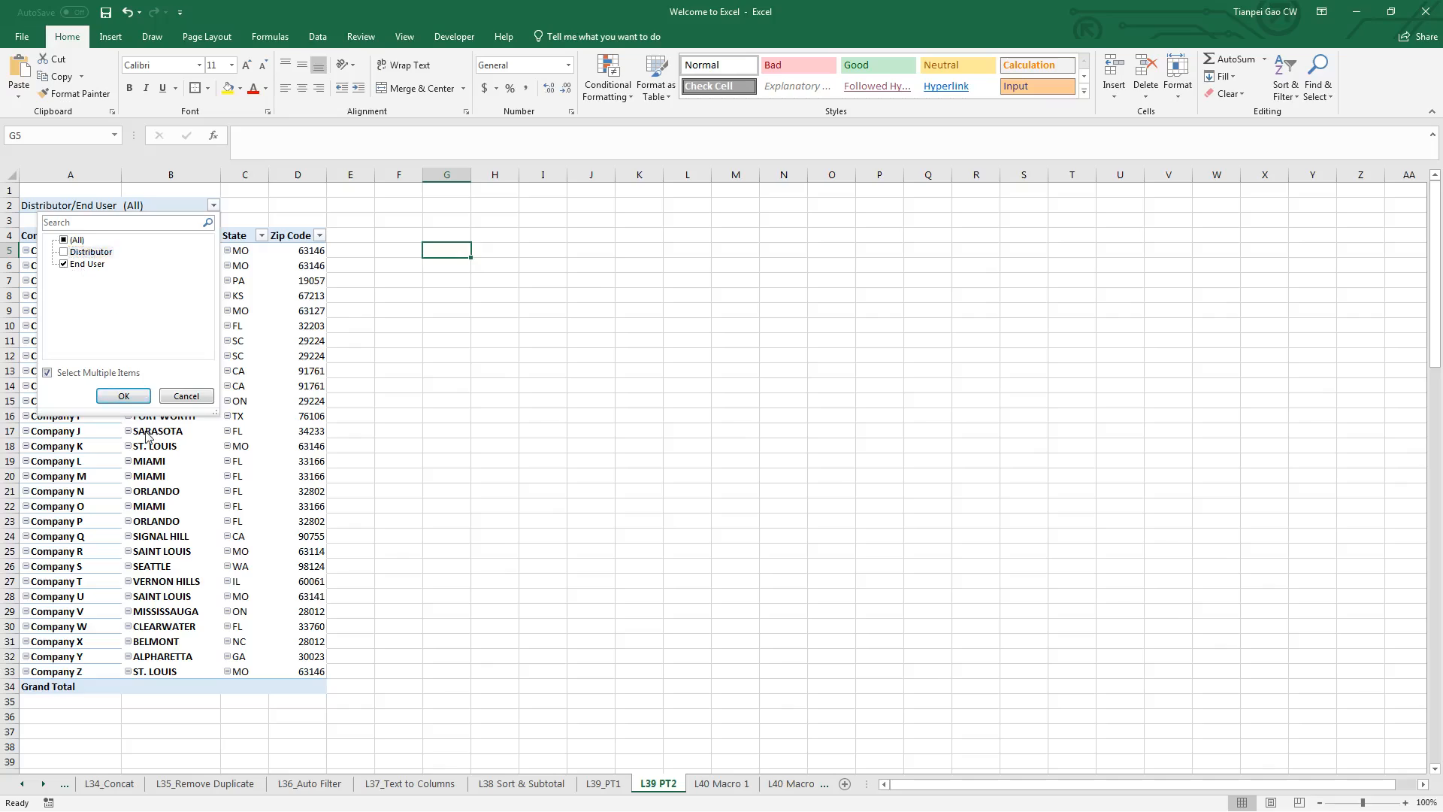
left_click(124, 395)
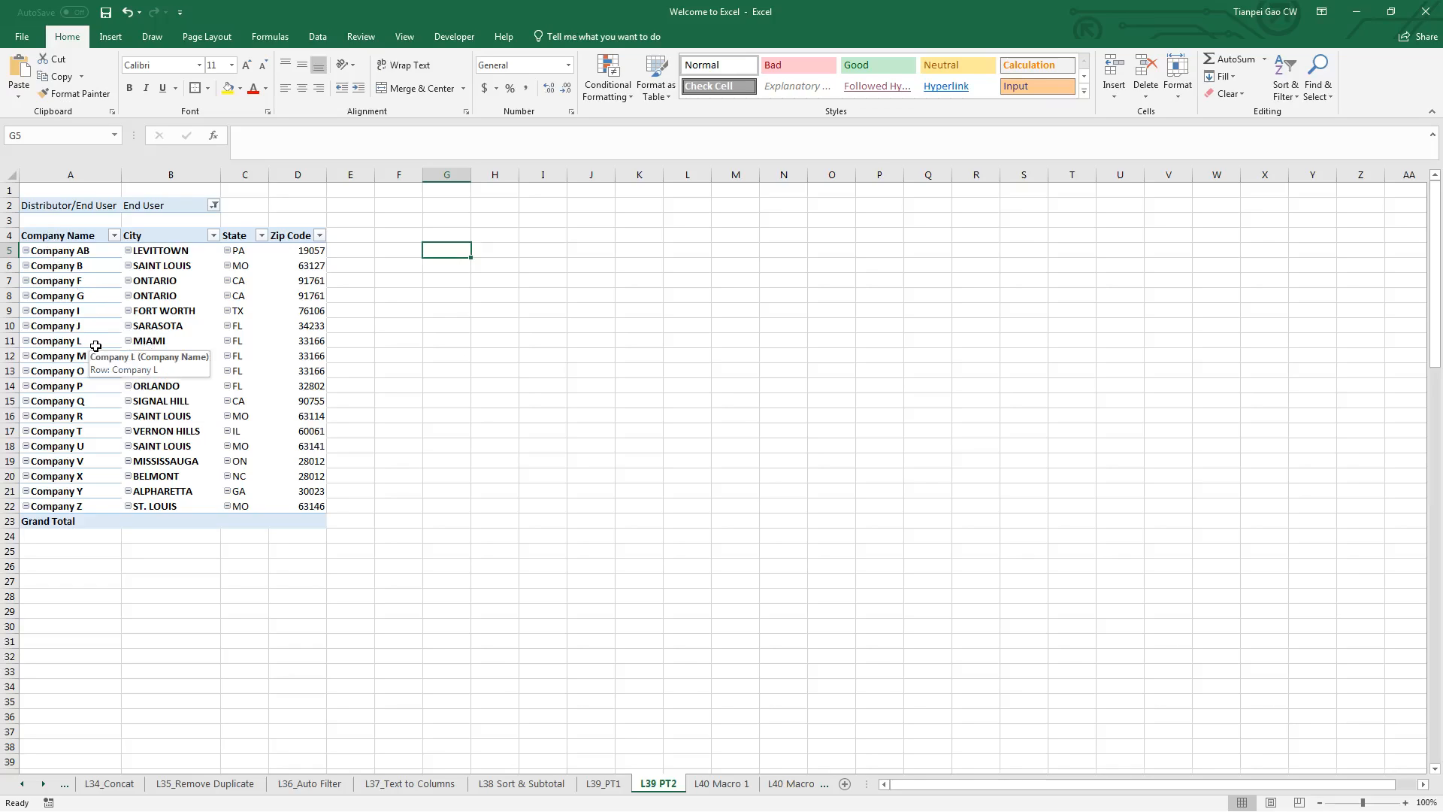
Set the Distributor/End User filter to include Distributor and exclude End User
left_click(304, 236)
left_click(250, 355)
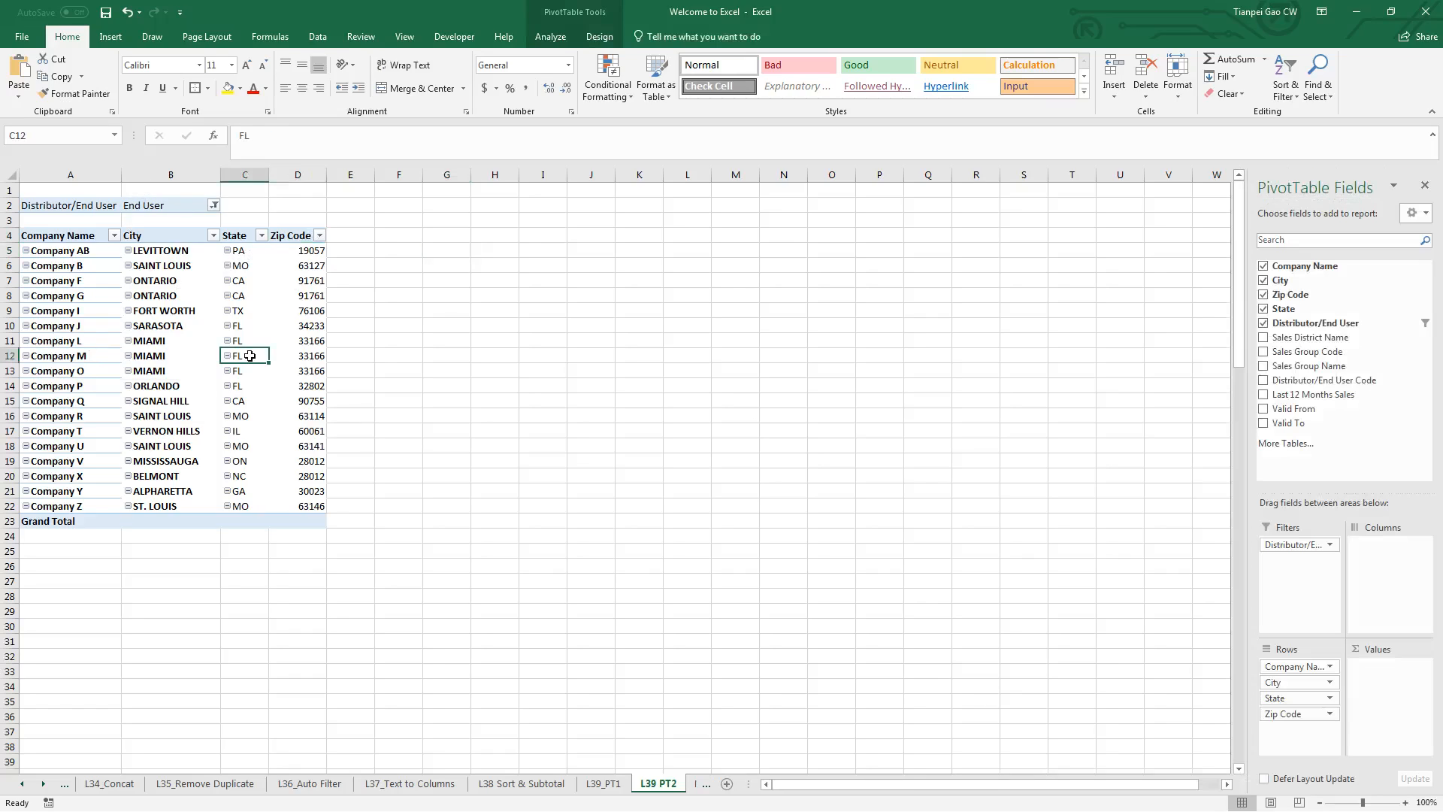
left_click(214, 205)
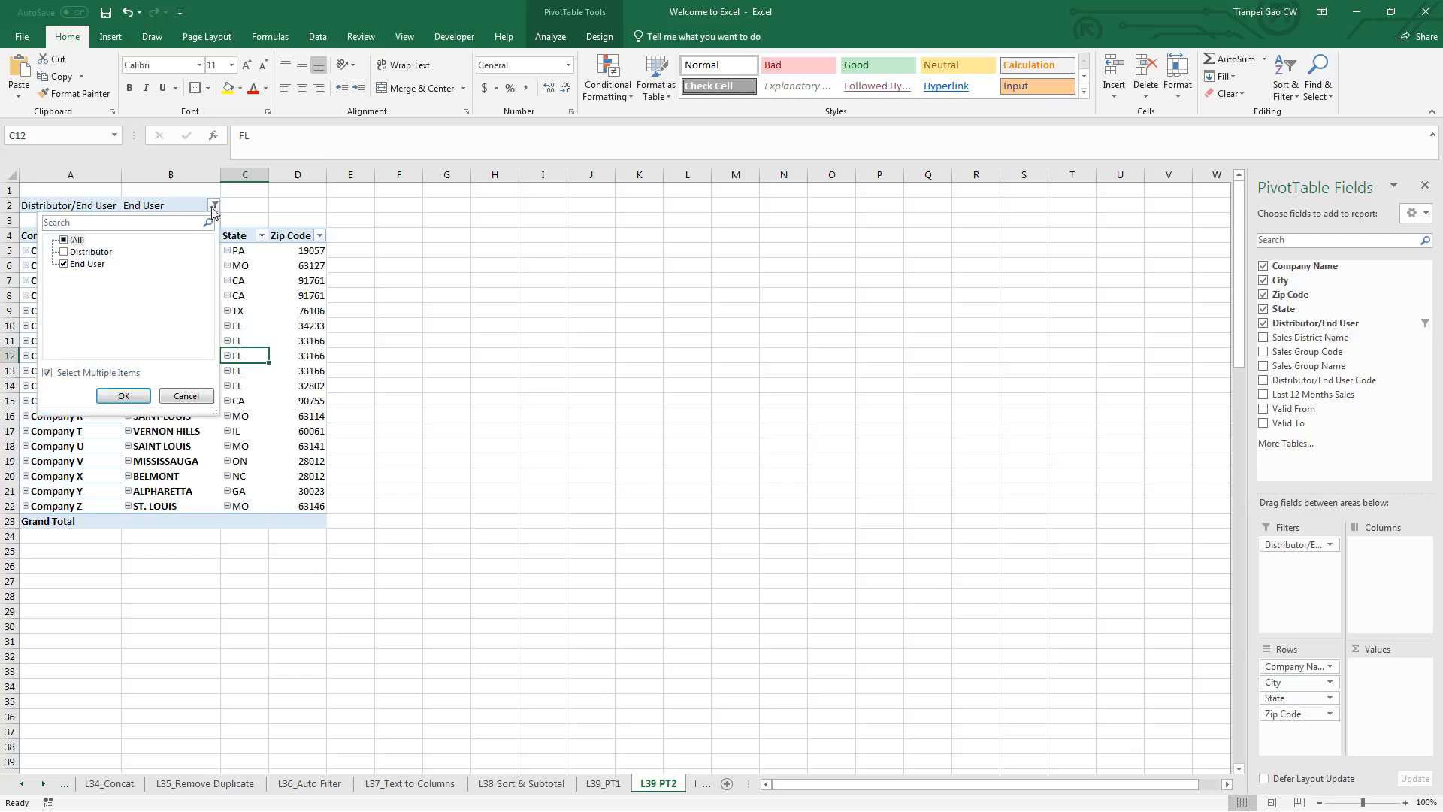
left_click(77, 252)
left_click(76, 263)
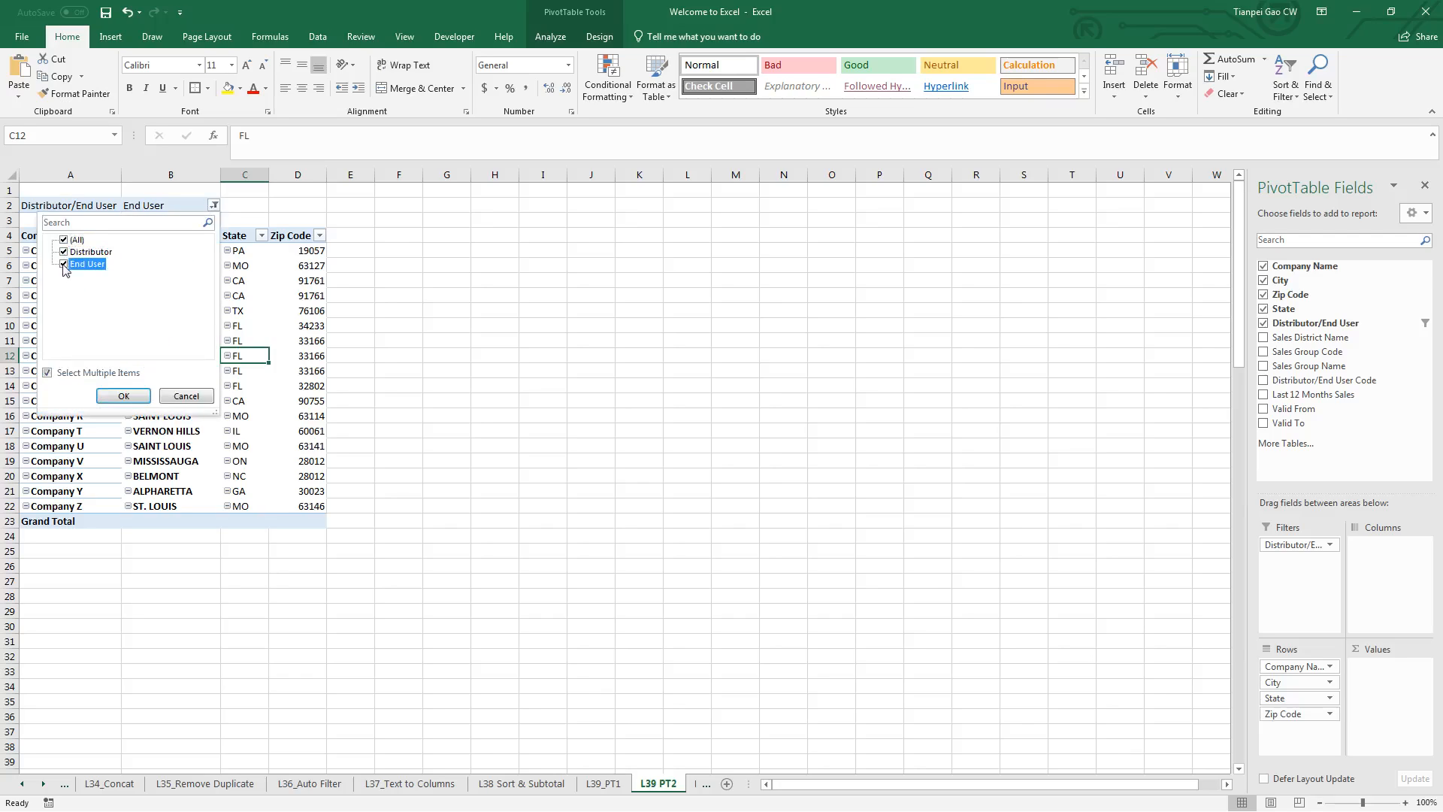
left_click(126, 401)
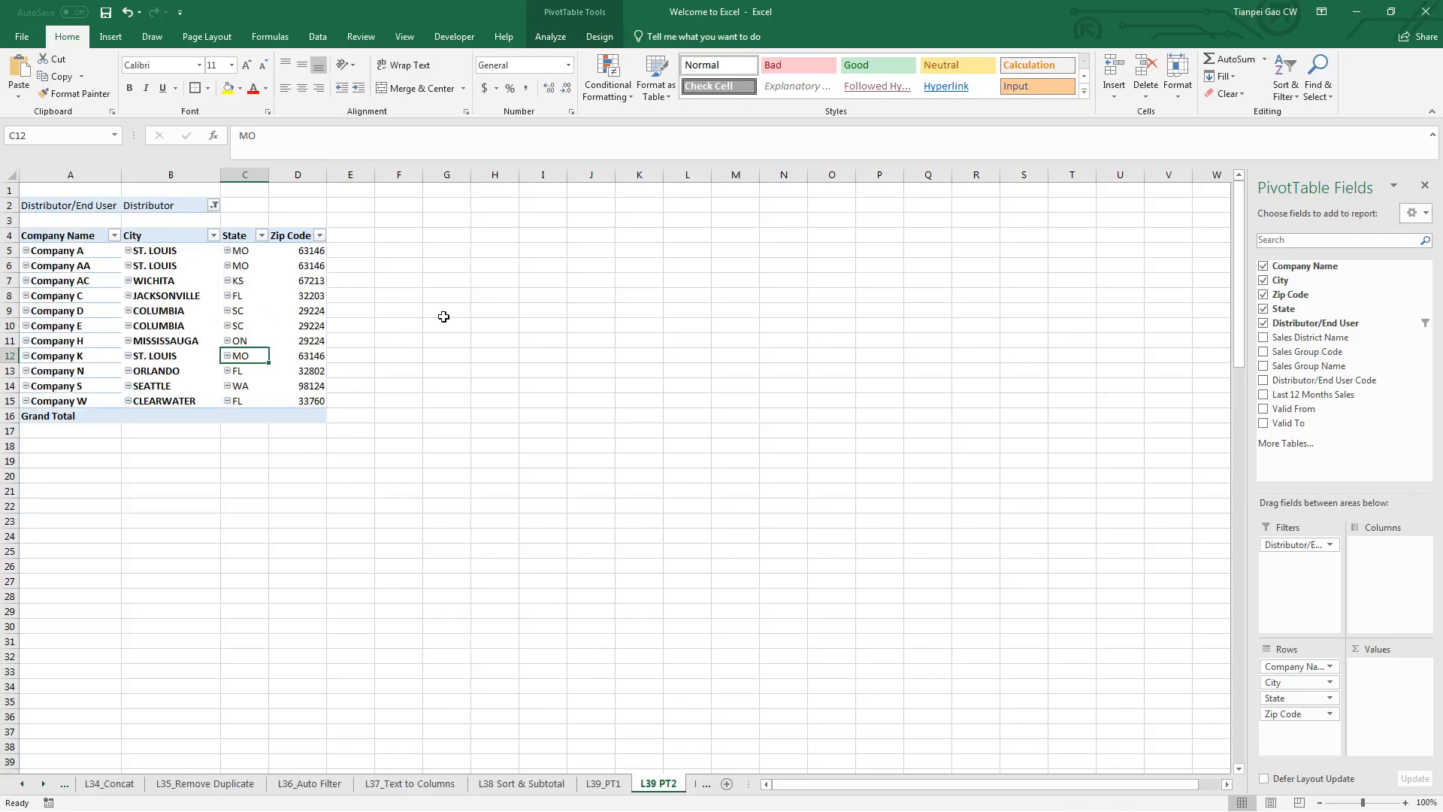
Turn off the PivotTable's grand totals for both rows and columns
left_click(93, 417)
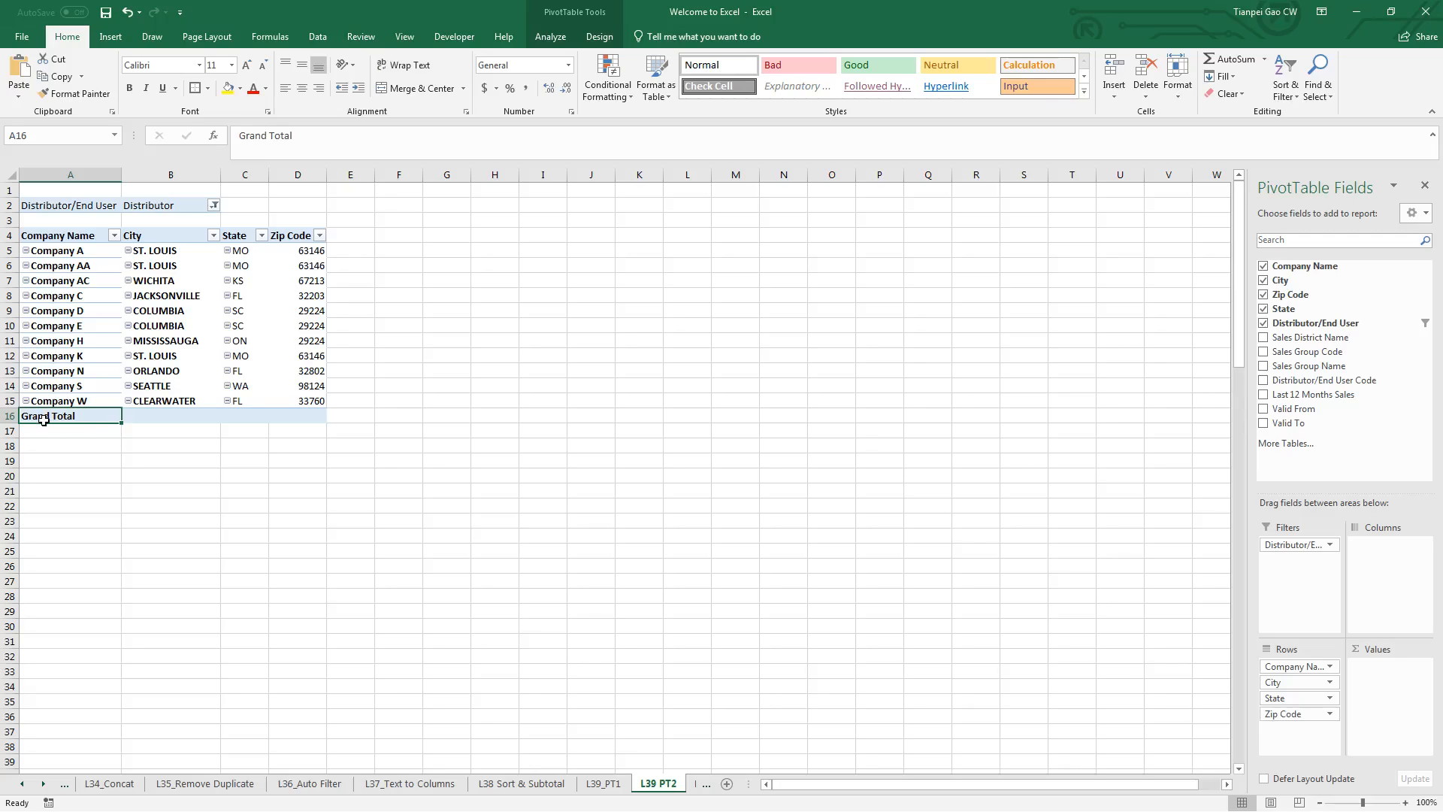
left_click(600, 38)
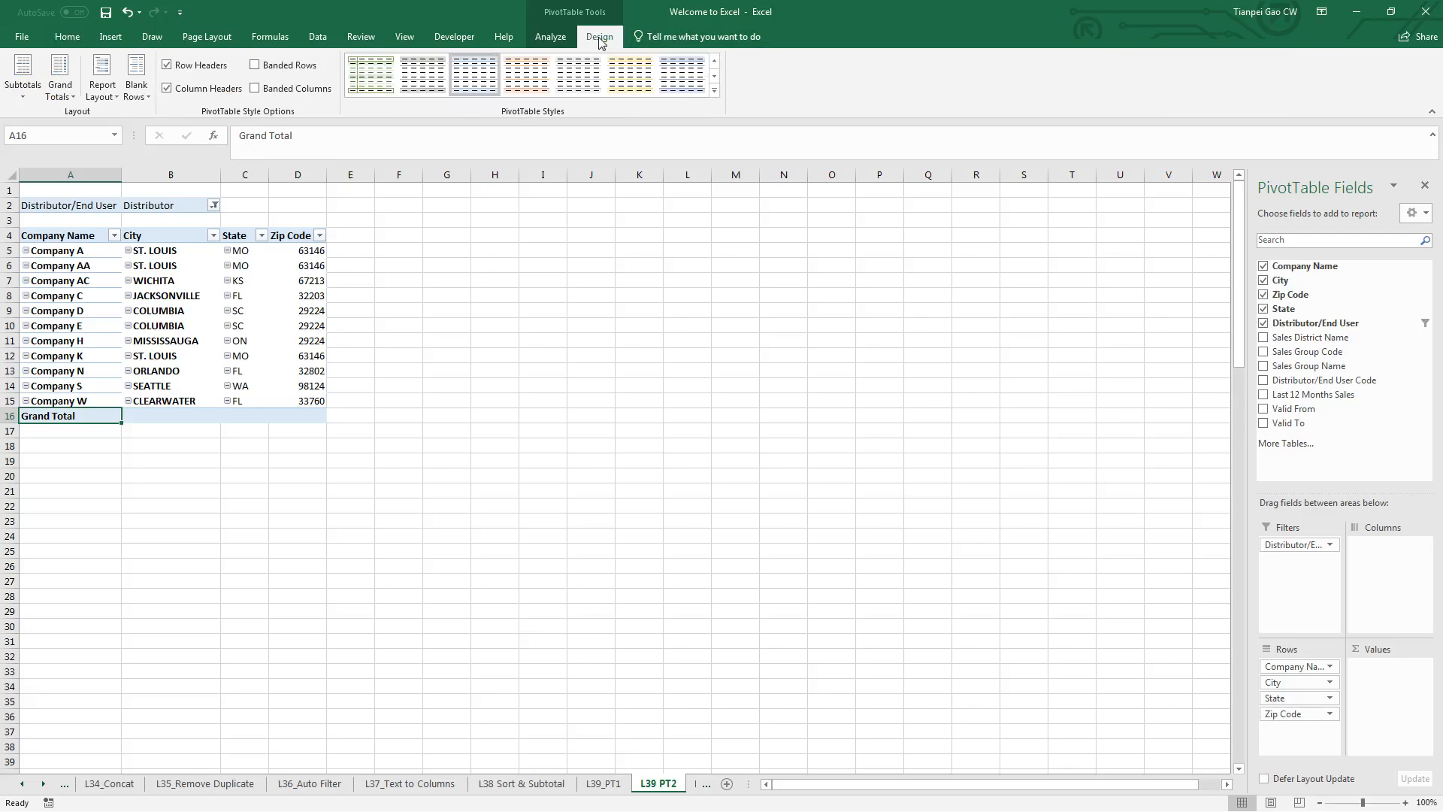
left_click(59, 82)
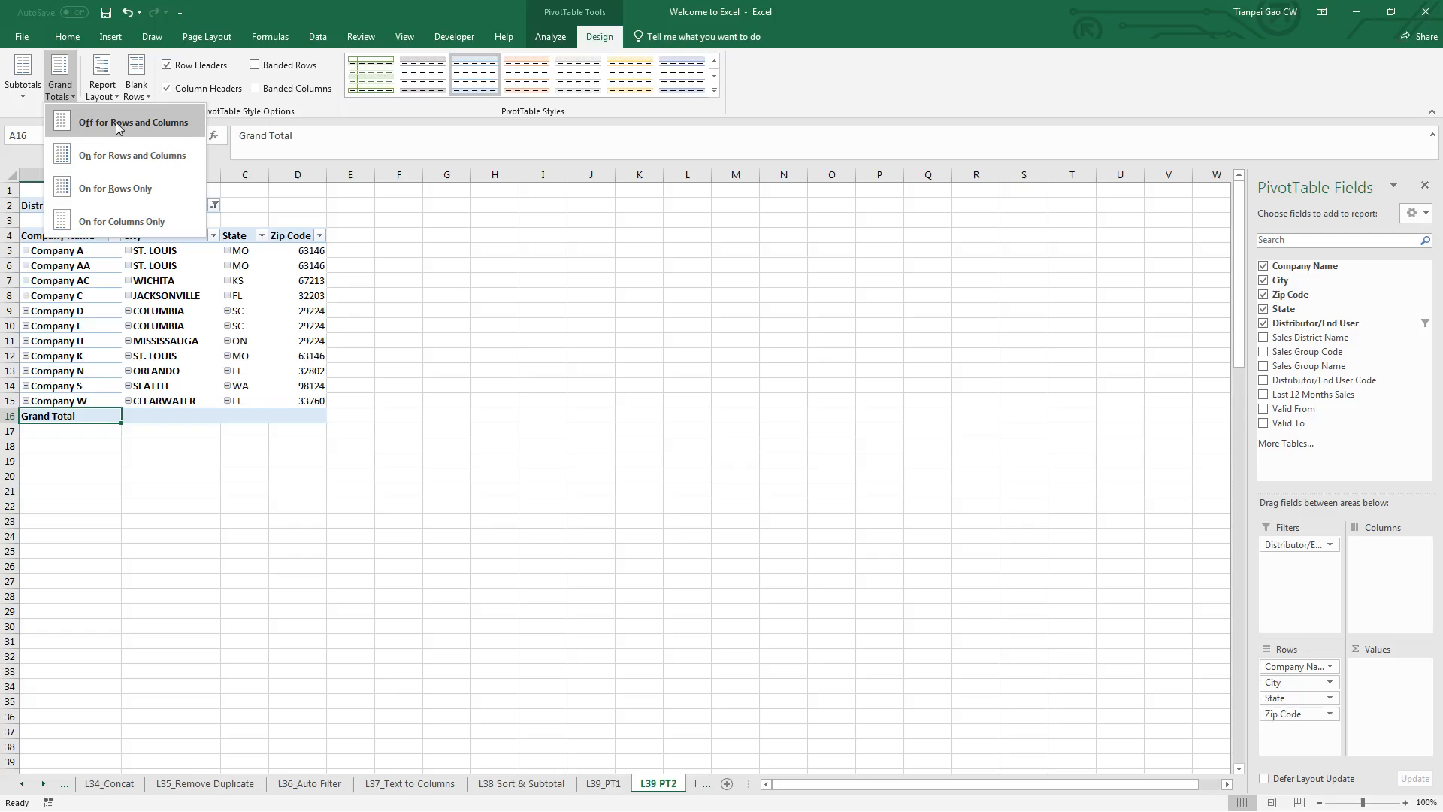
left_click(161, 121)
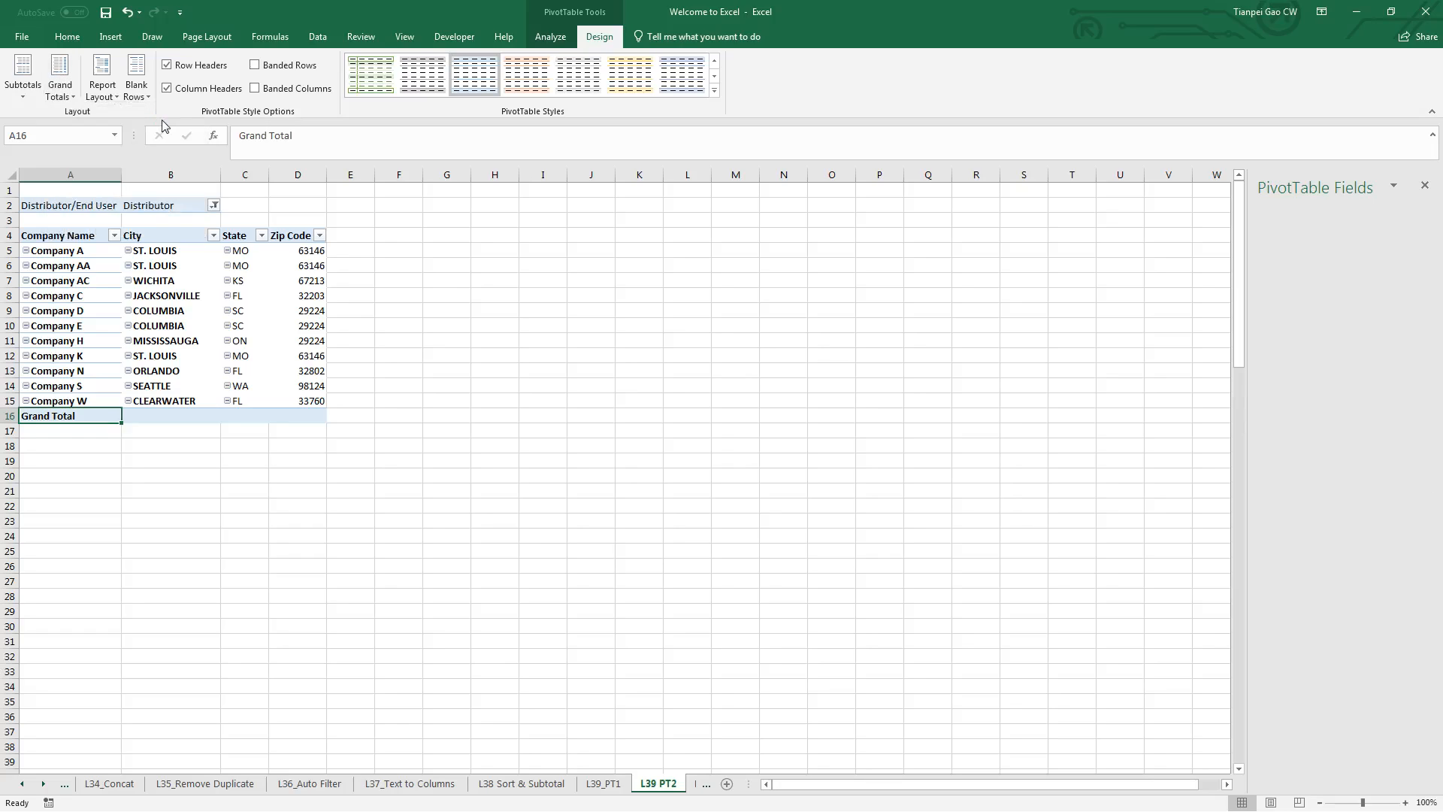
left_click(248, 267)
left_click(532, 338)
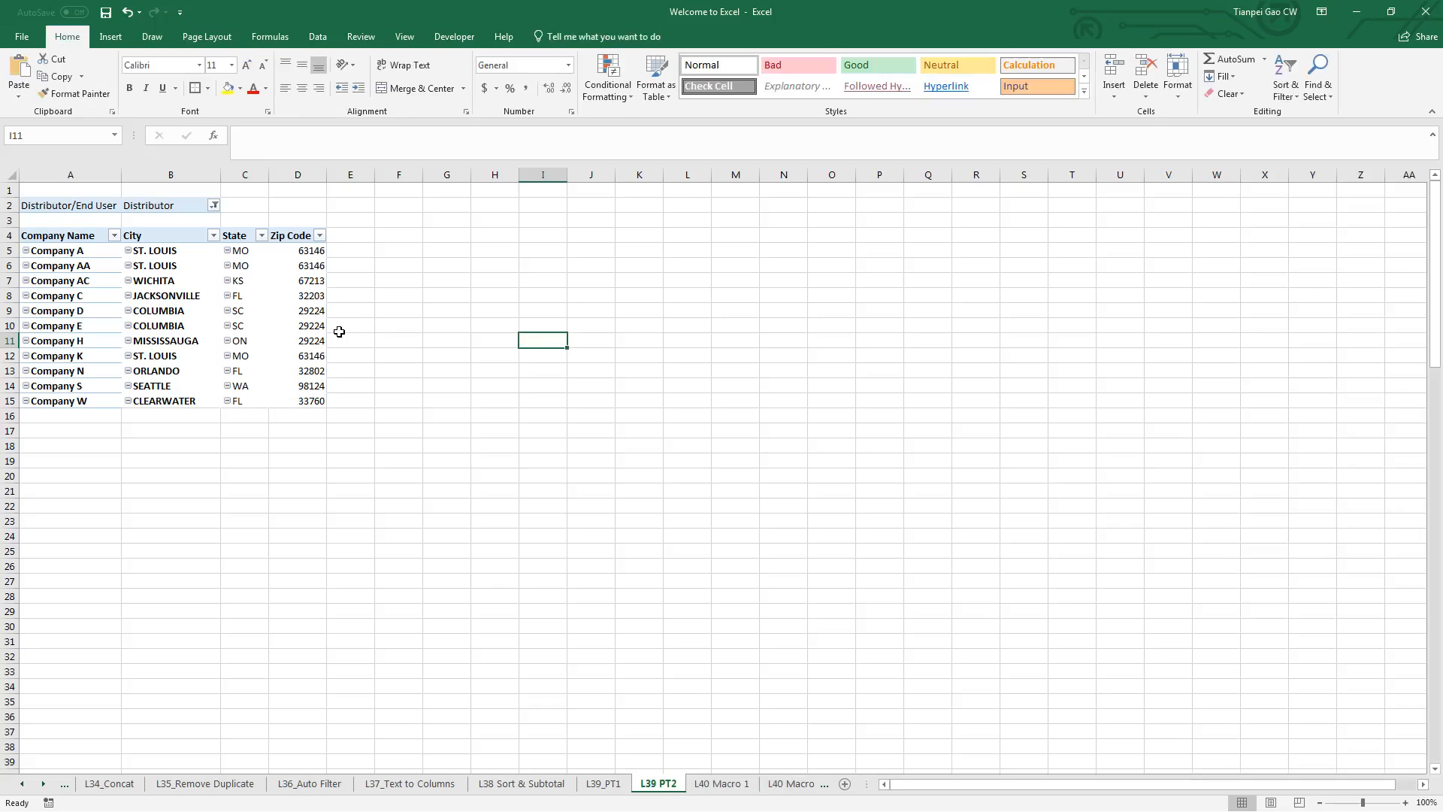
Enable the classic PivotTable layout in the PivotTable options so fields can be dragged in the grid
left_click_drag(269, 310, 308, 340)
left_click(279, 293)
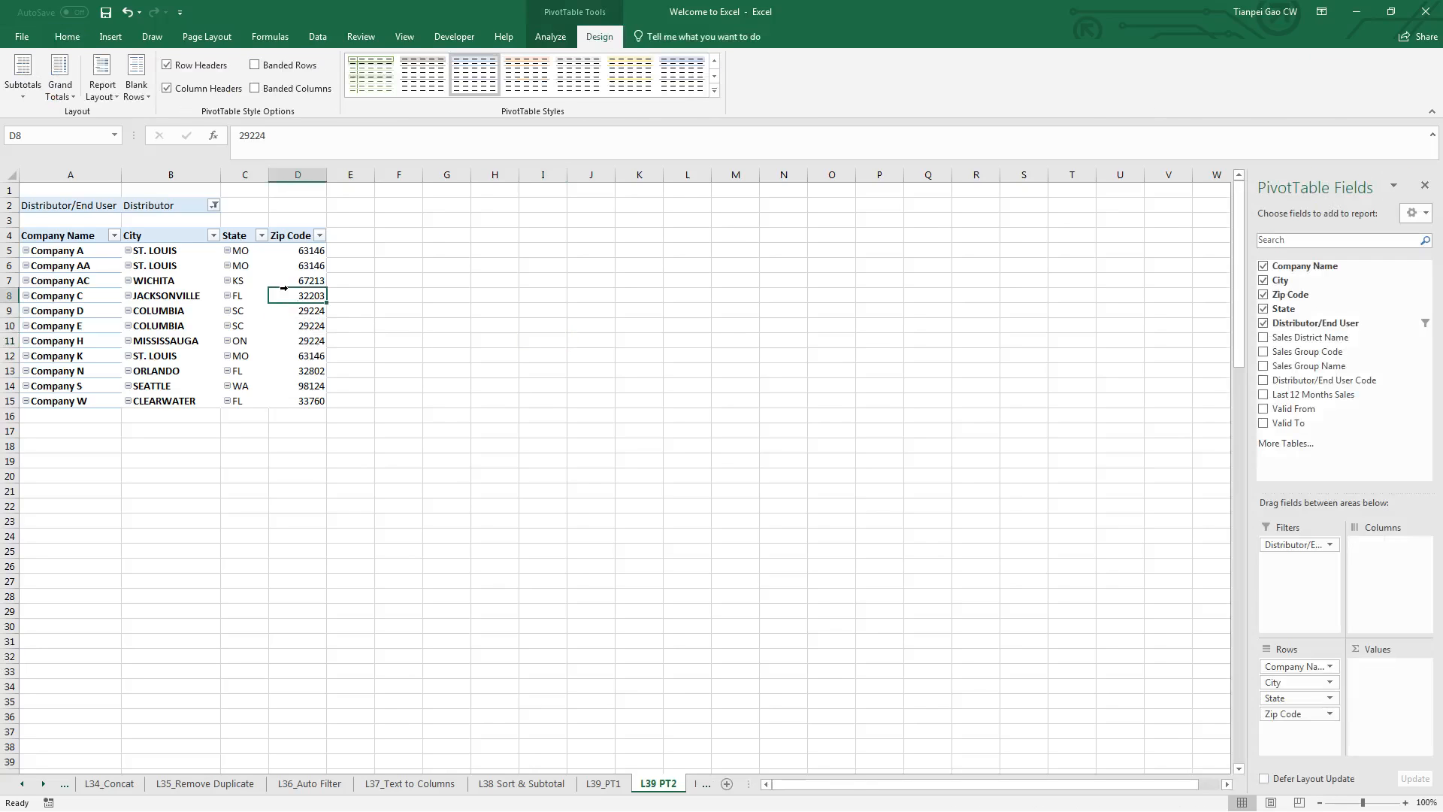
right_click(198, 296)
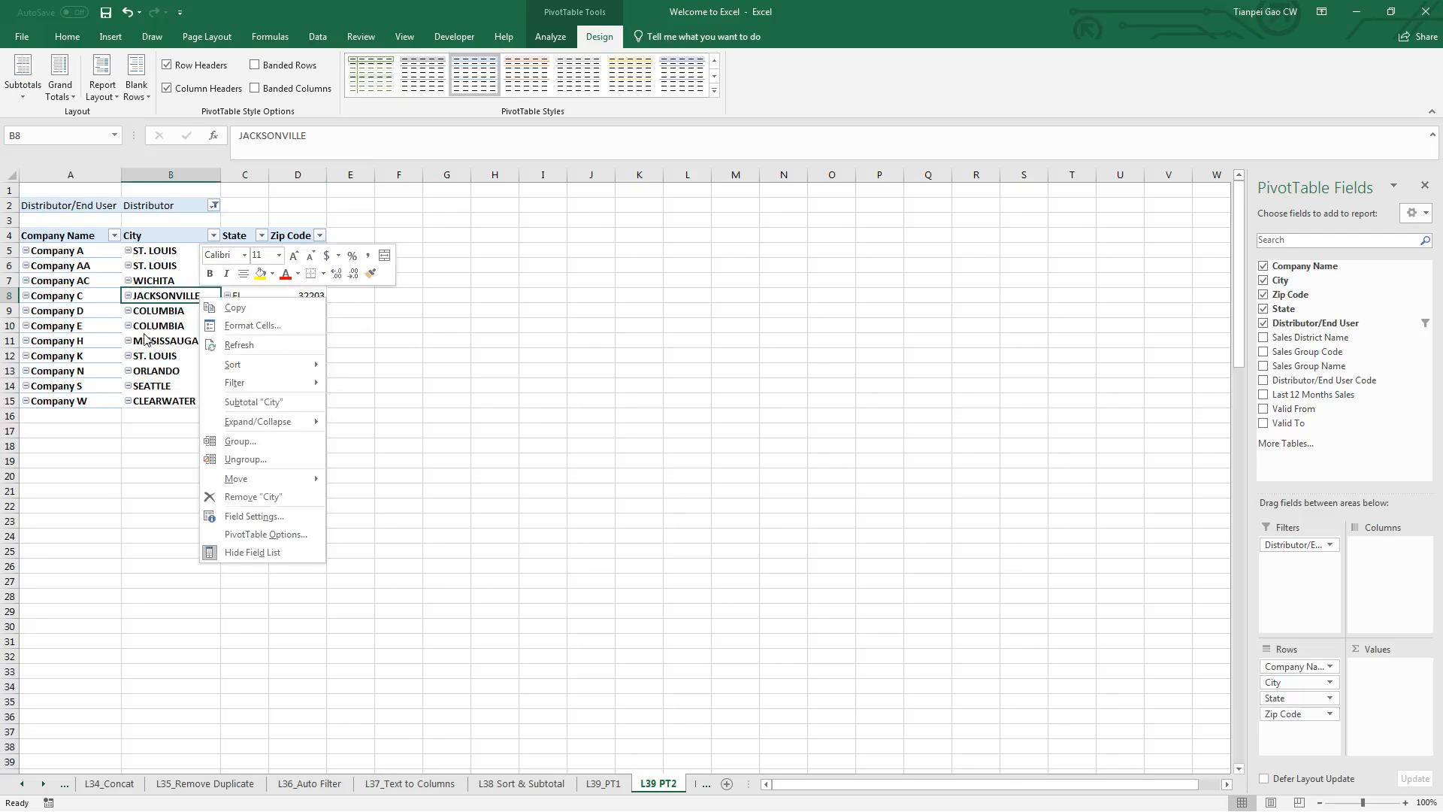
left_click(106, 321)
left_click(83, 312)
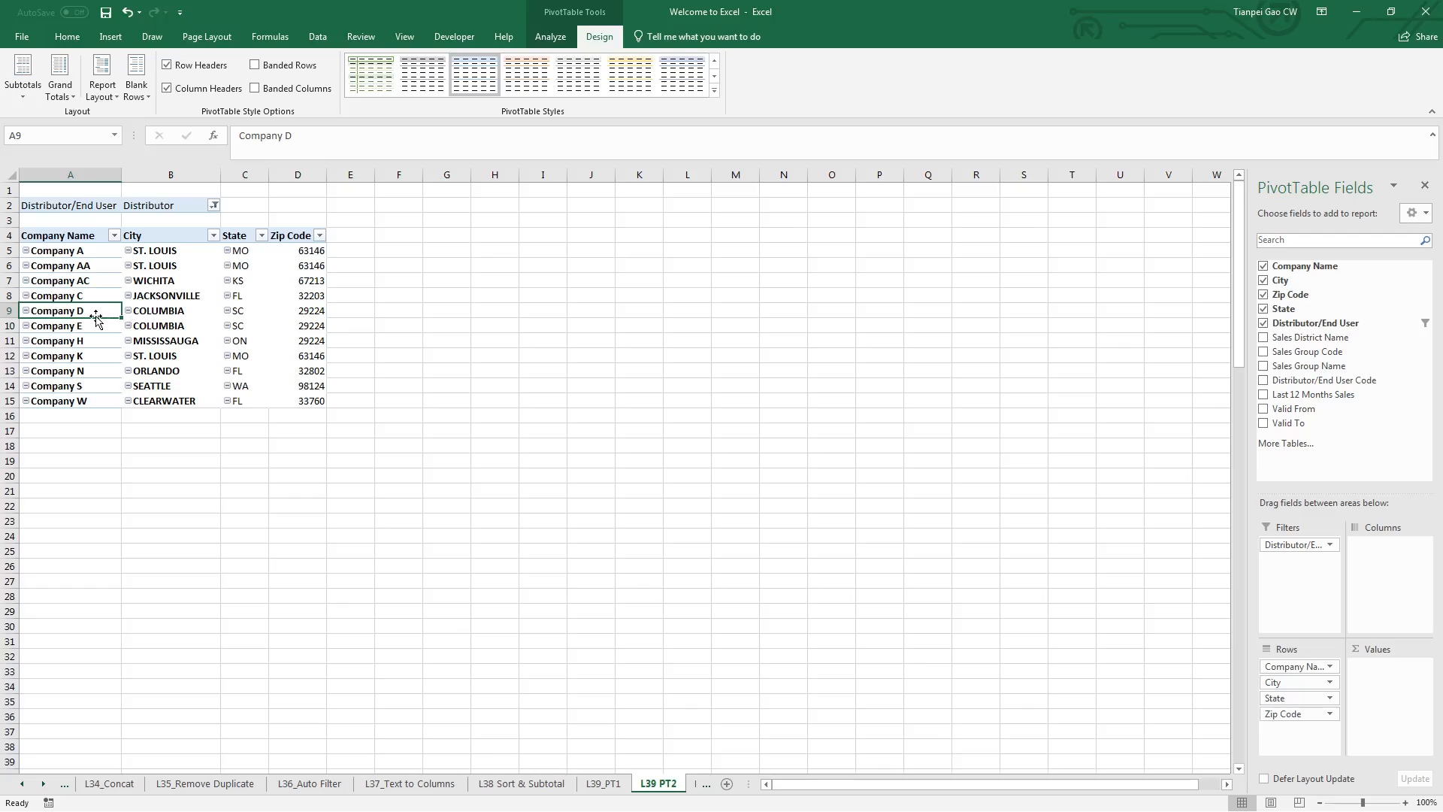
right_click(95, 311)
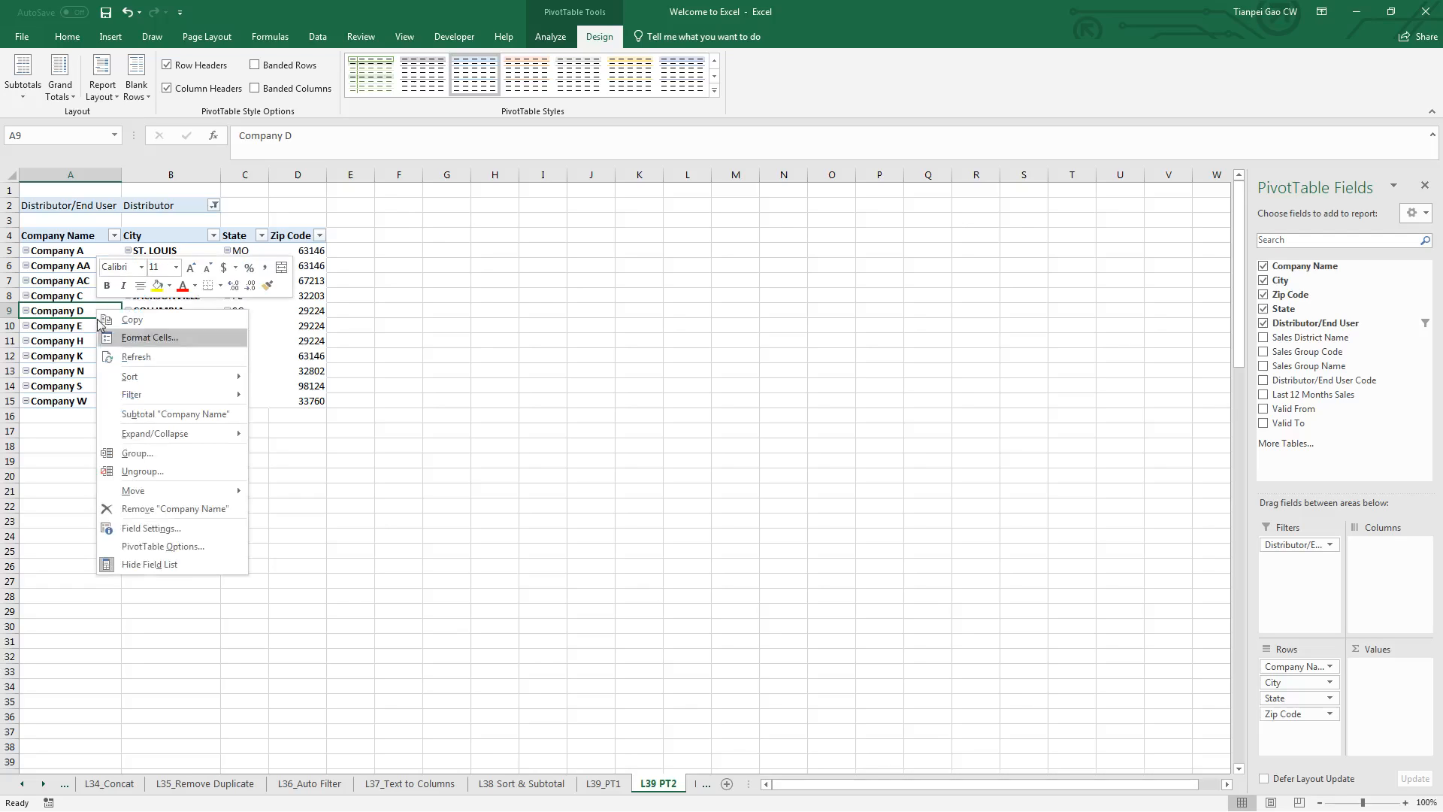
left_click(166, 547)
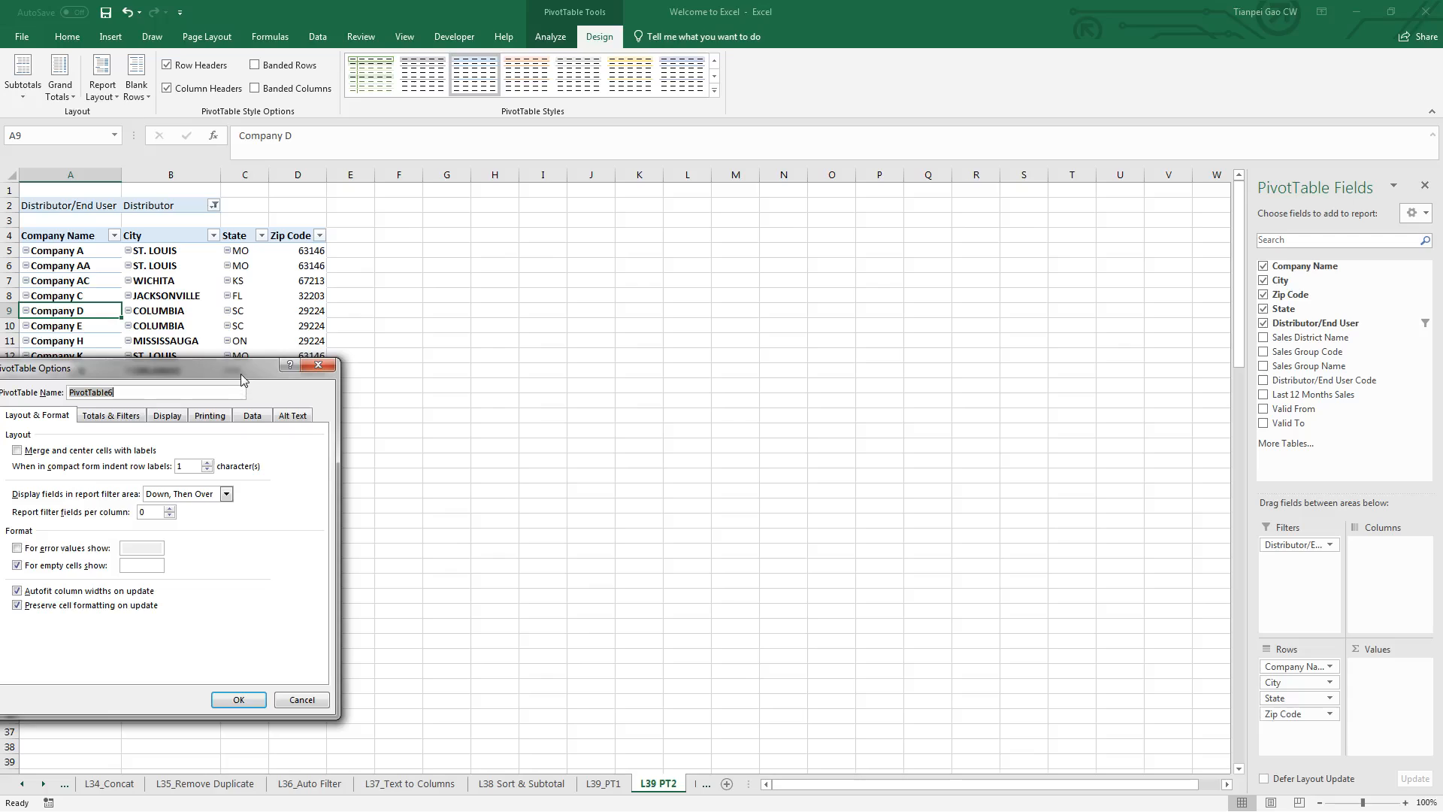
left_click_drag(240, 373, 665, 241)
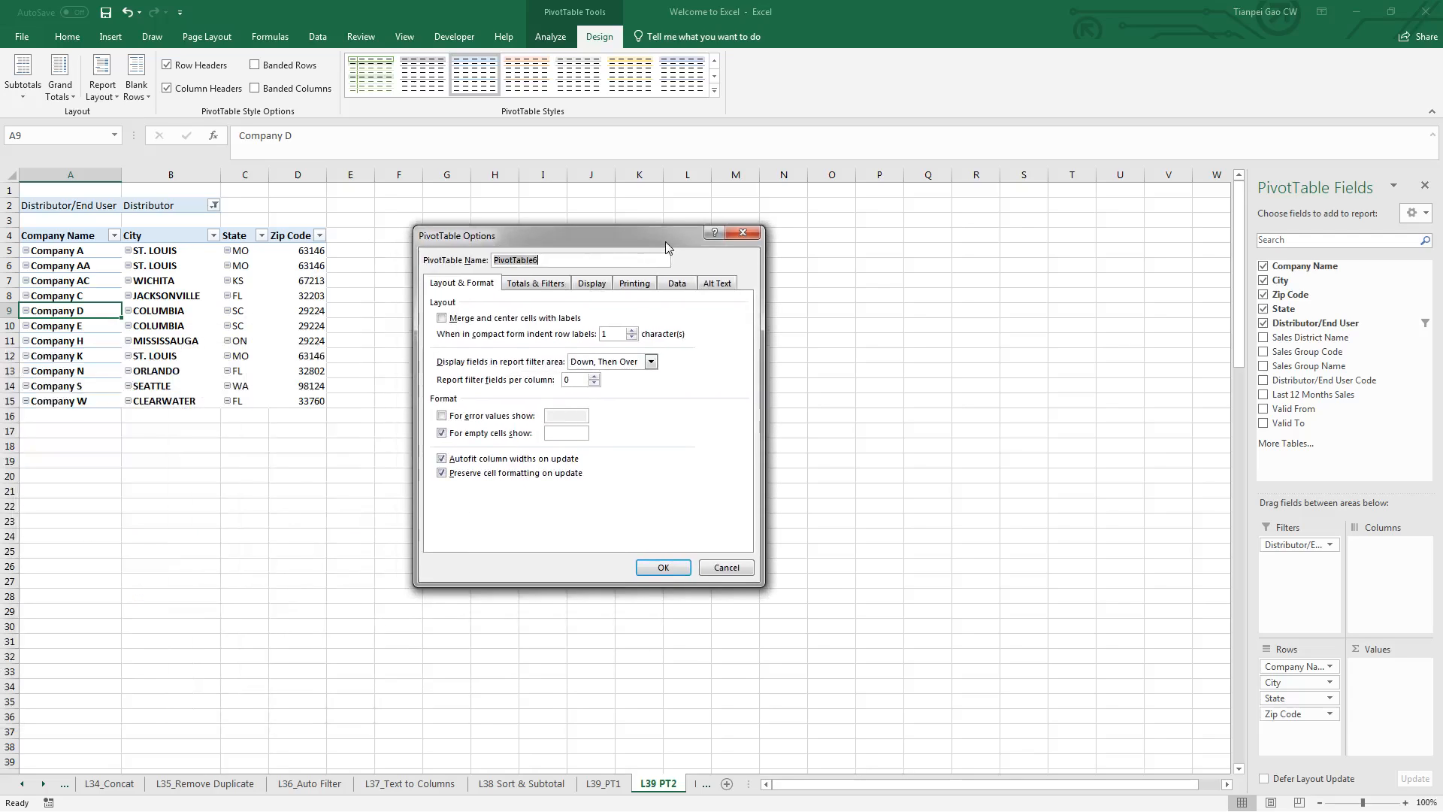
left_click(591, 283)
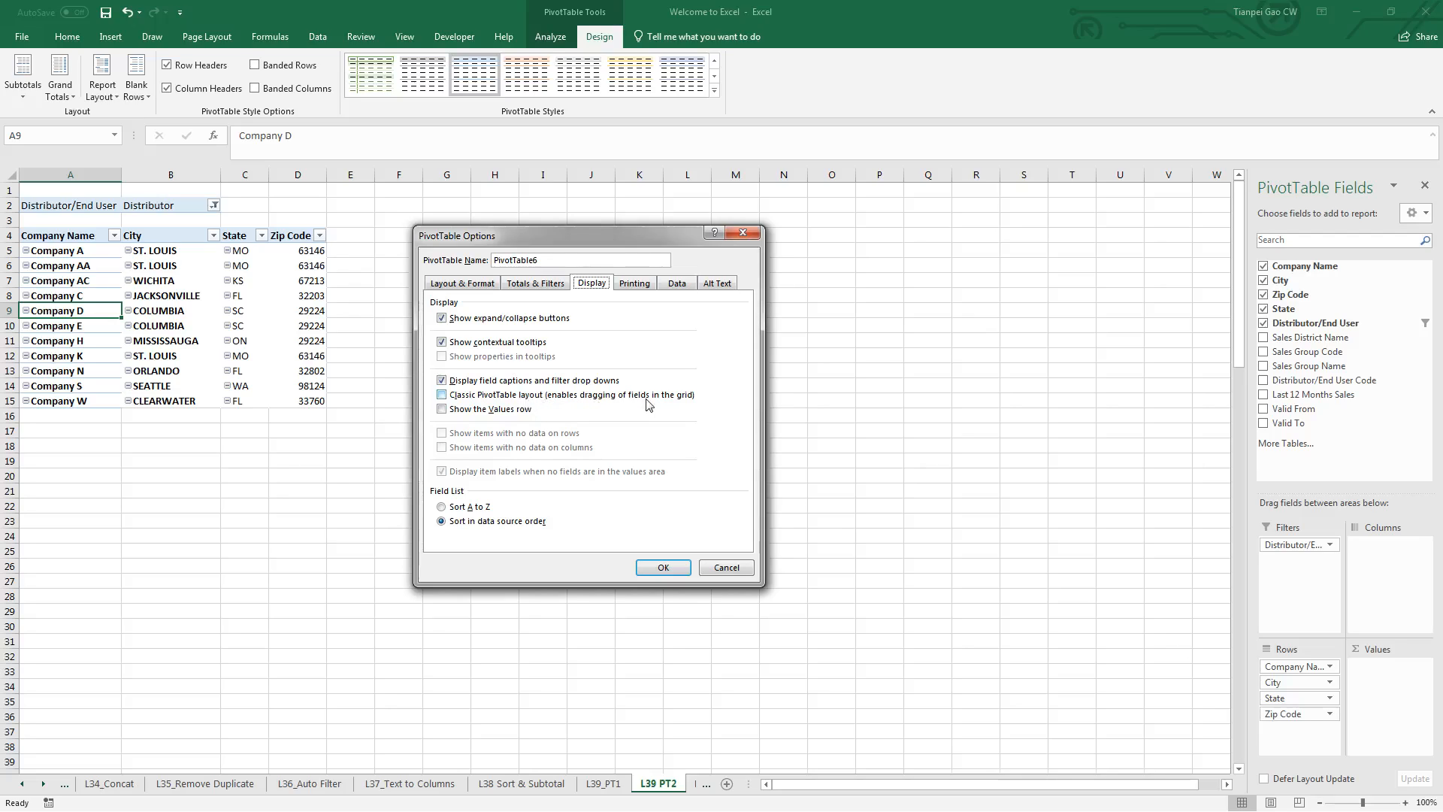
left_click(669, 396)
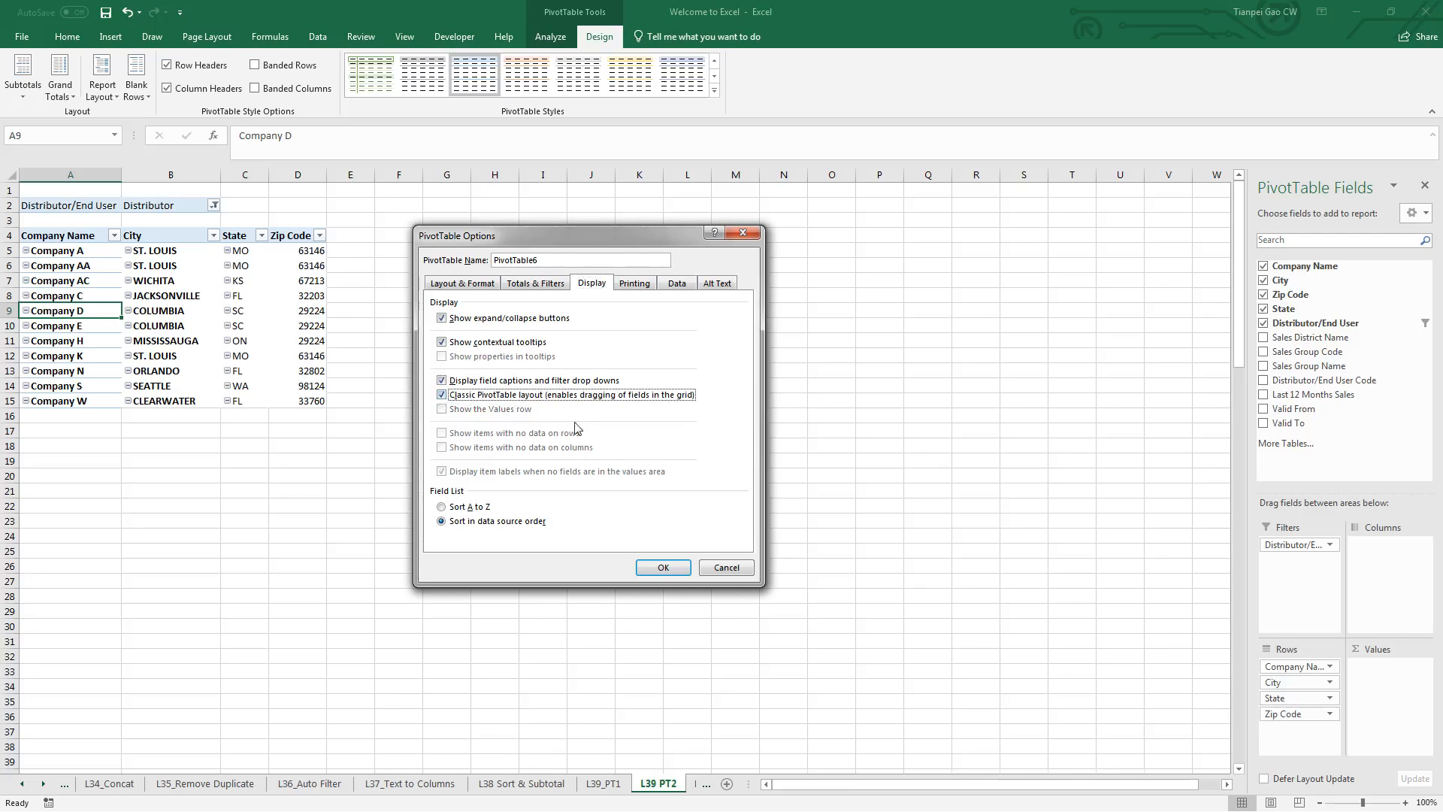
left_click(662, 567)
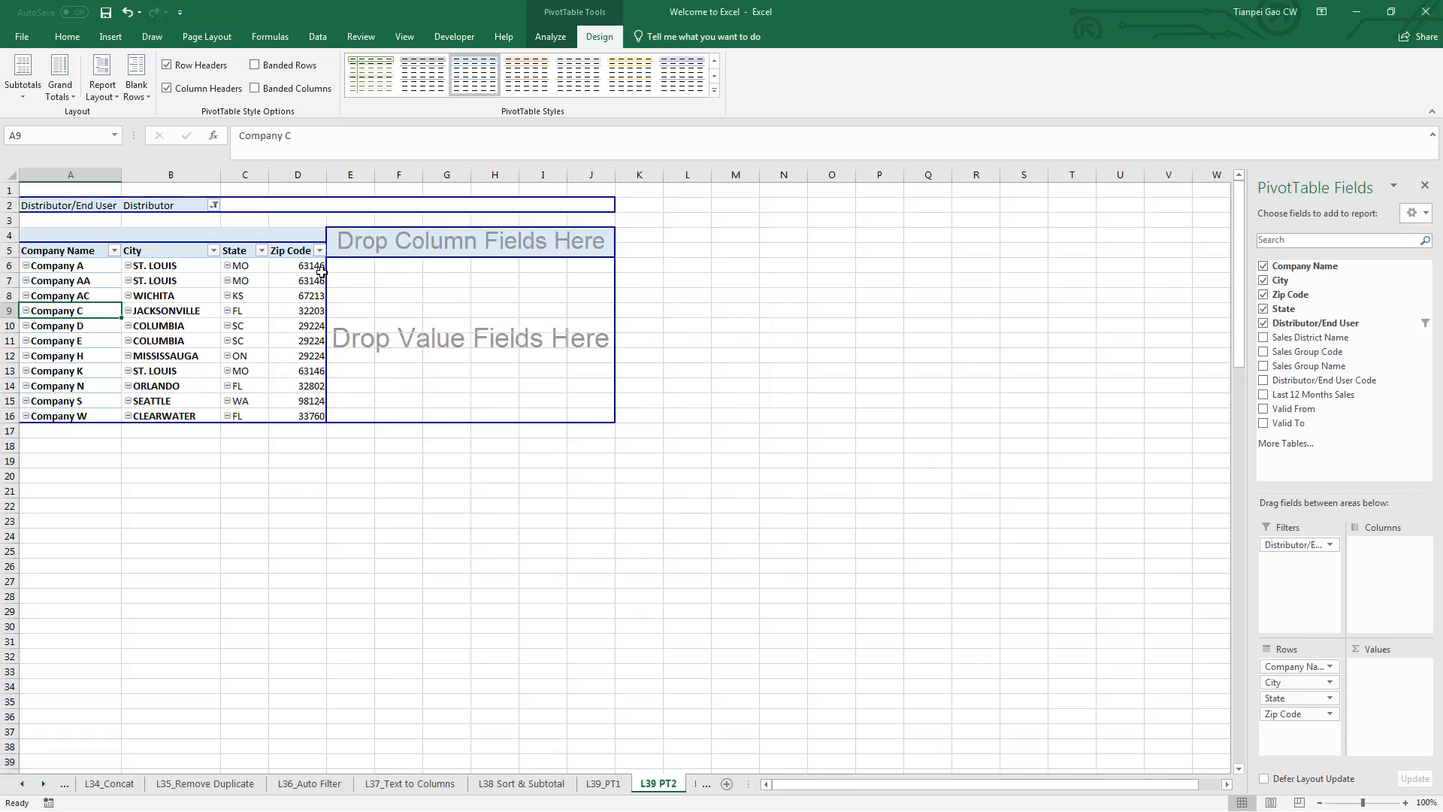
Try reordering the row fields directly in the PivotTable grid, moving State ahead of City and shifting Zip Code forward
left_click(240, 254)
left_click_drag(241, 256, 149, 253)
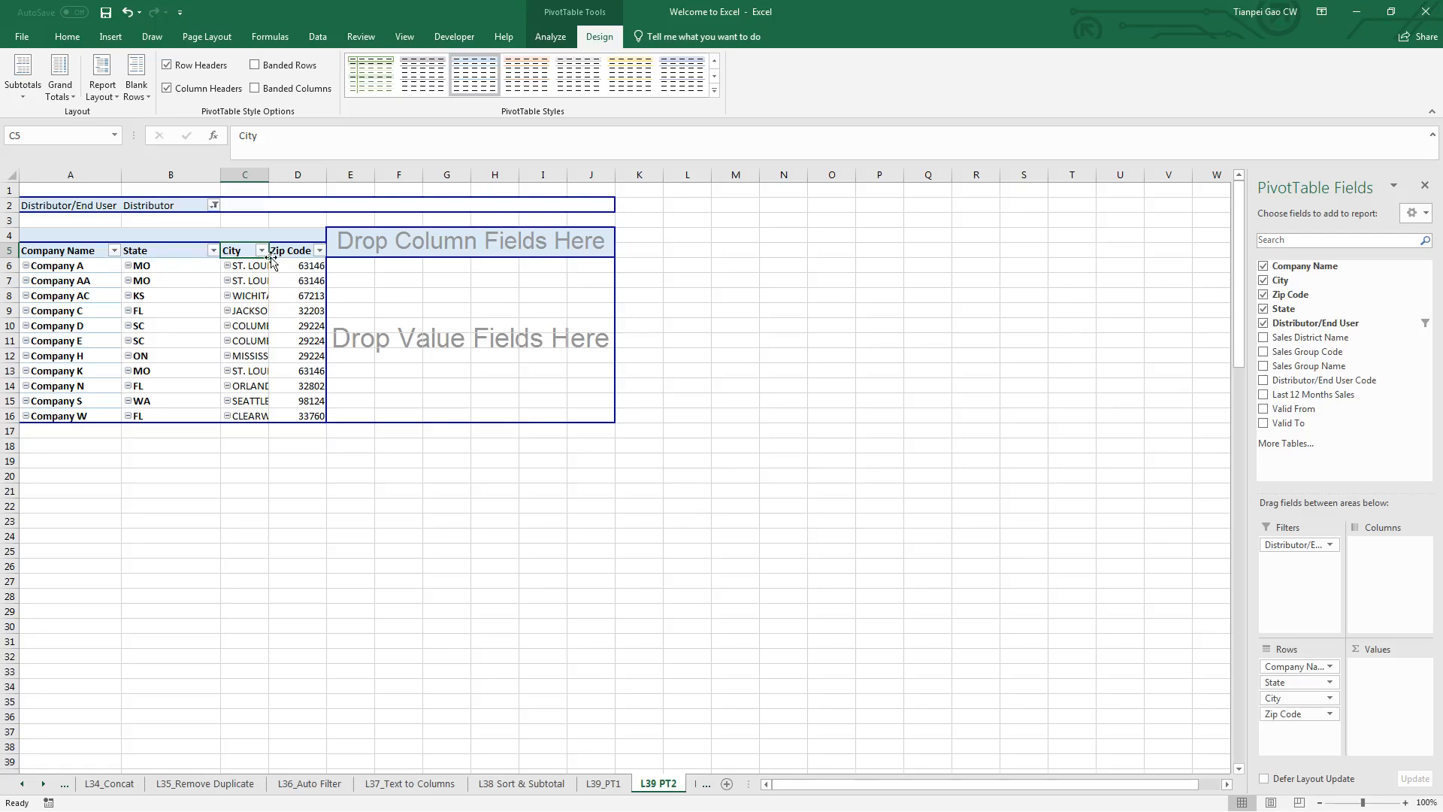
left_click(292, 253)
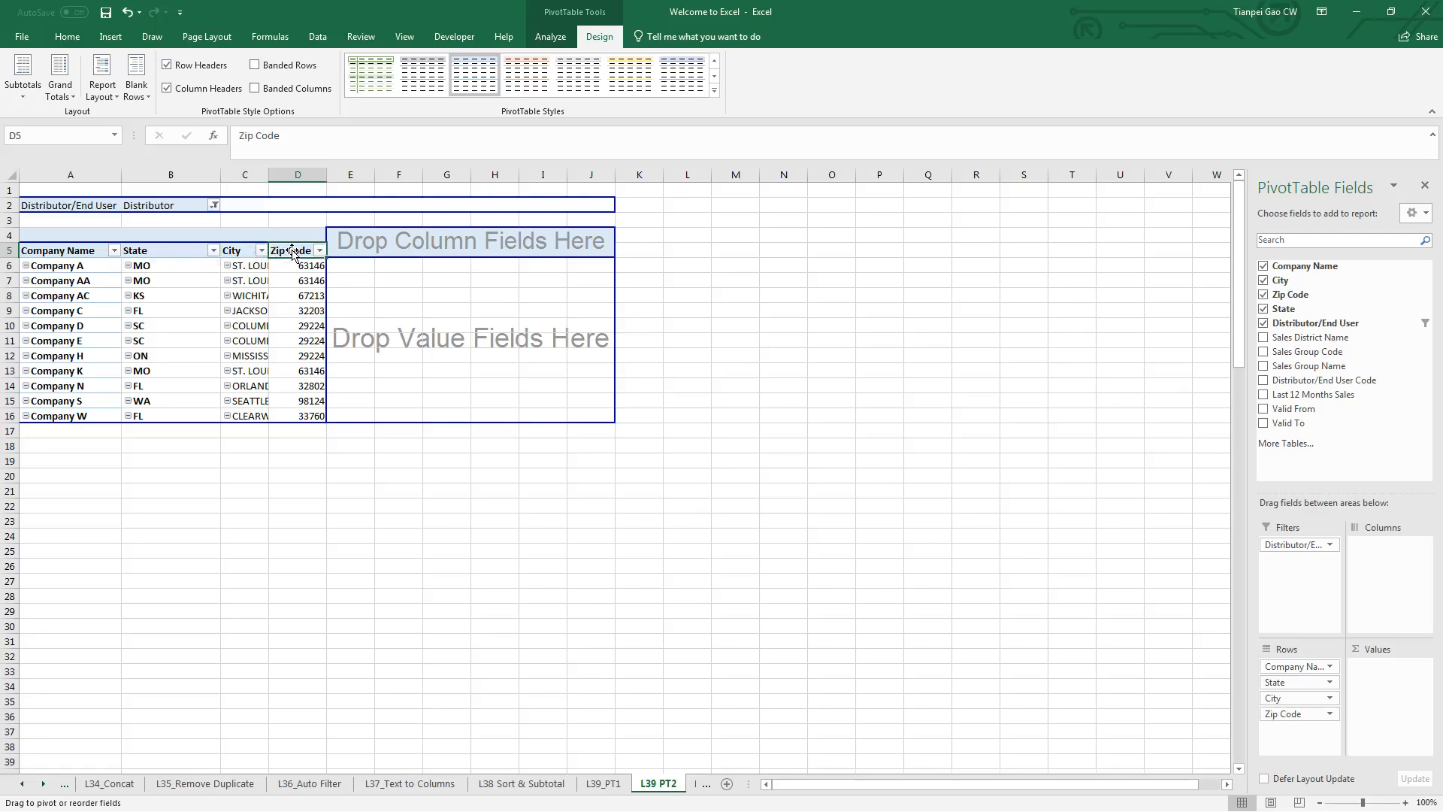
left_click_drag(292, 253, 173, 255)
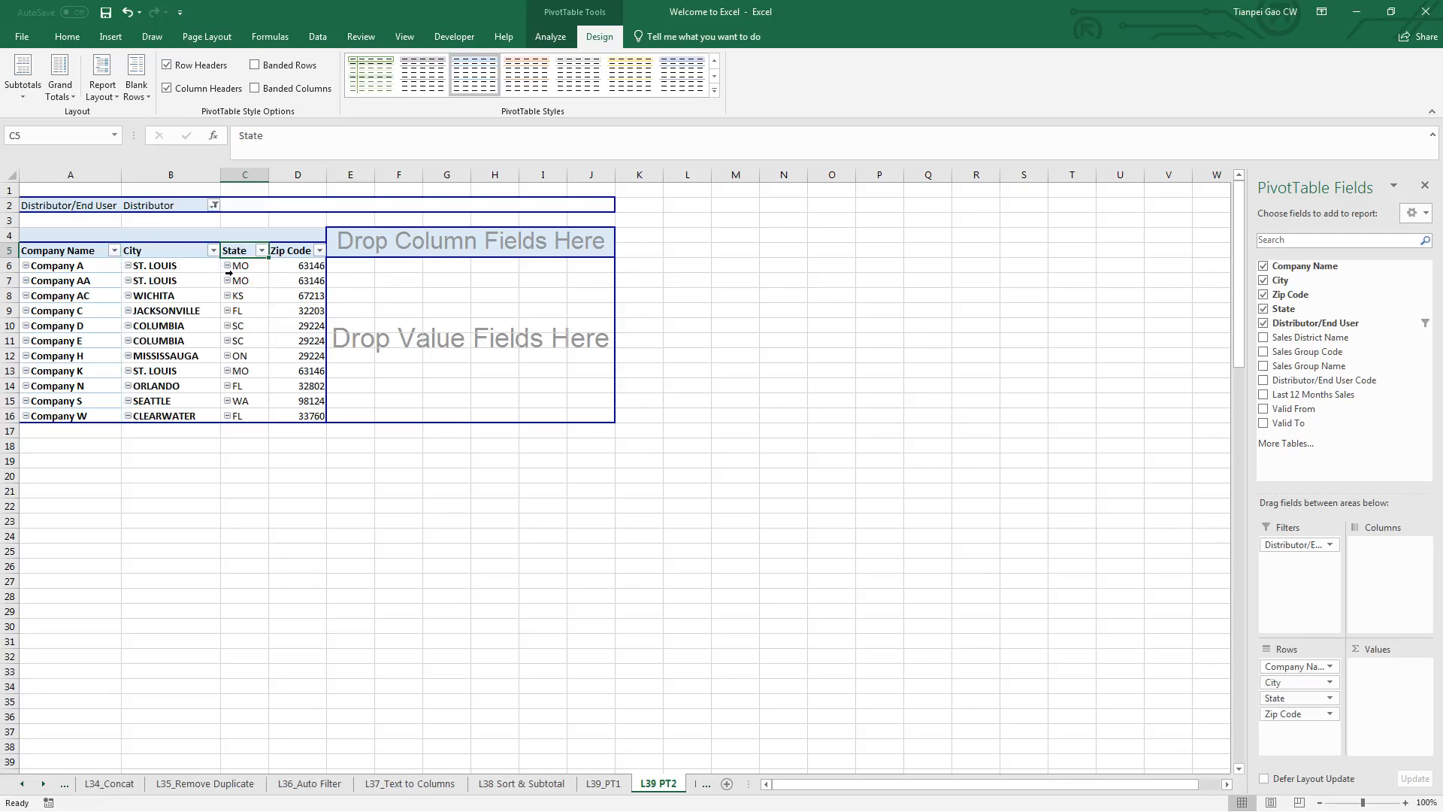
left_click(836, 307)
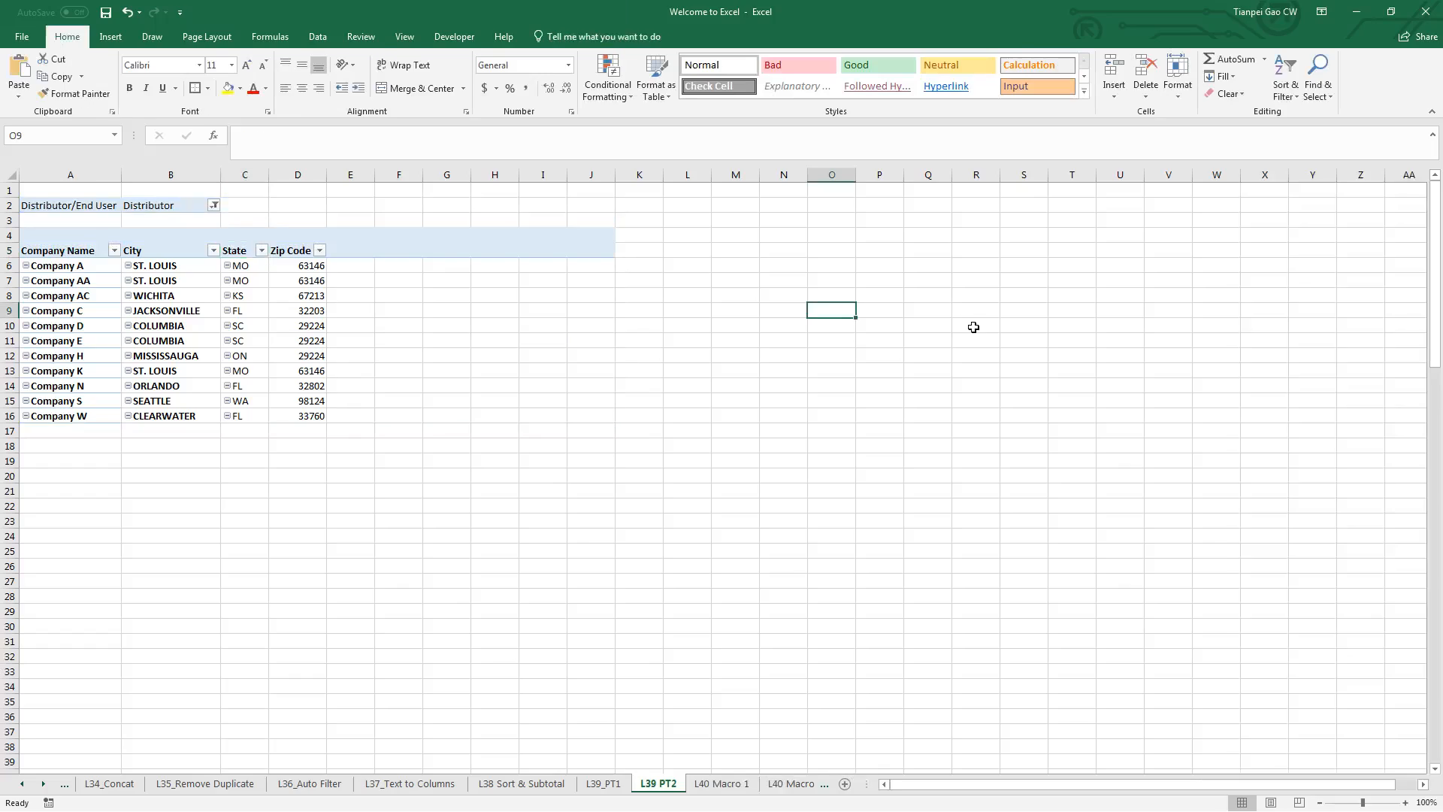